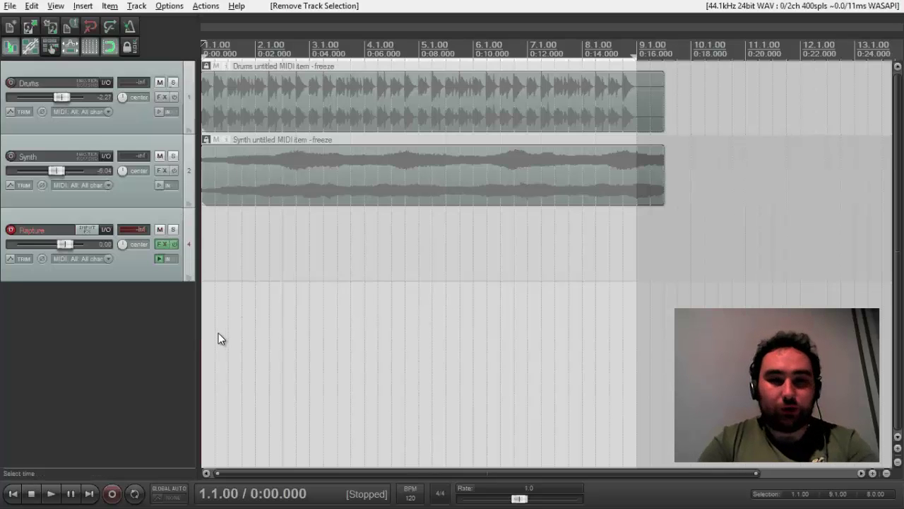
- Select the empty Rapture track so it can be removed
left_click(144, 265)
- Delete the Rapture track and add a new empty track below Synth
key("Delete")
key("Return")
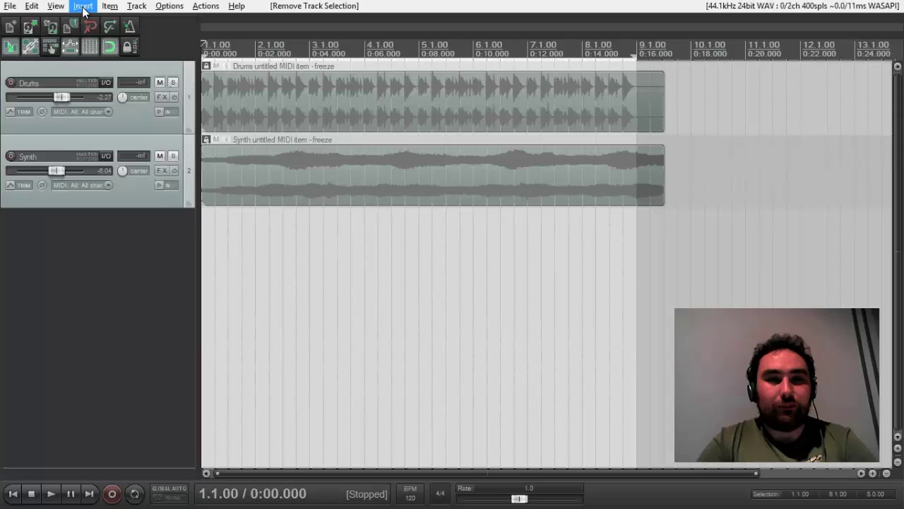
left_click(83, 7)
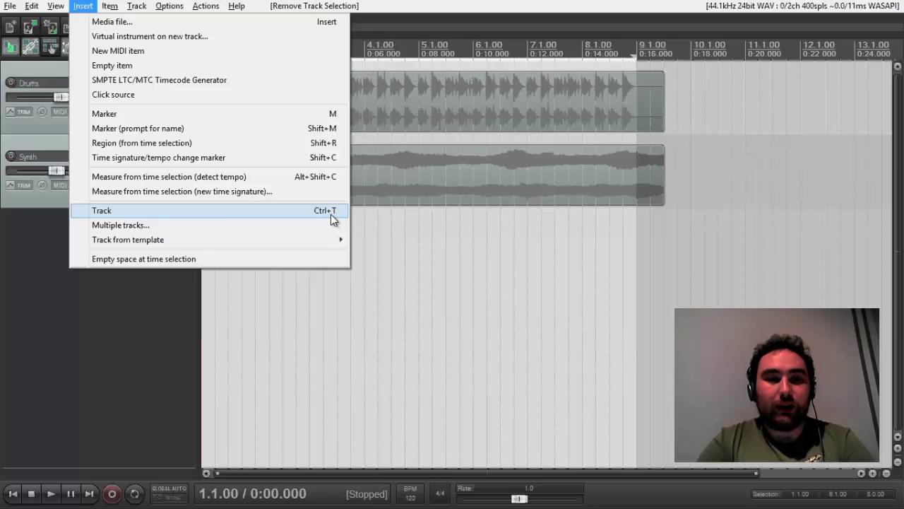
left_click(115, 248)
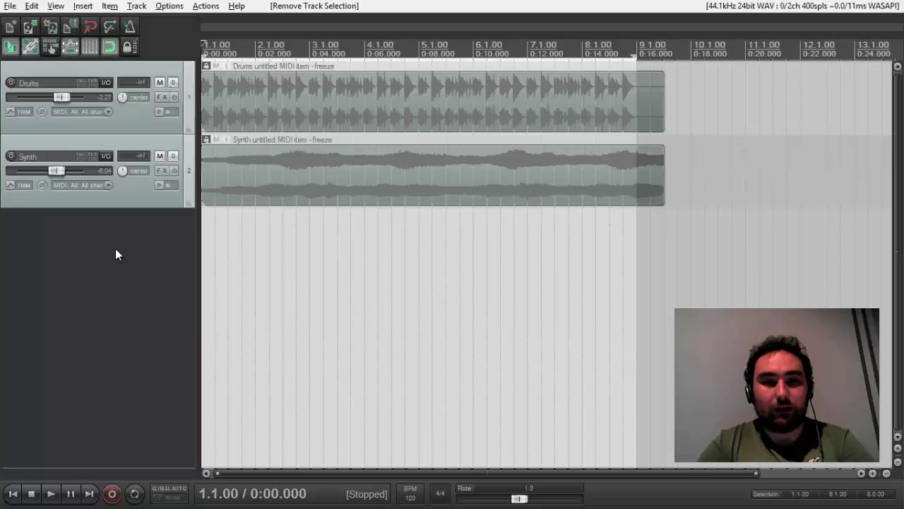
double_click(117, 255)
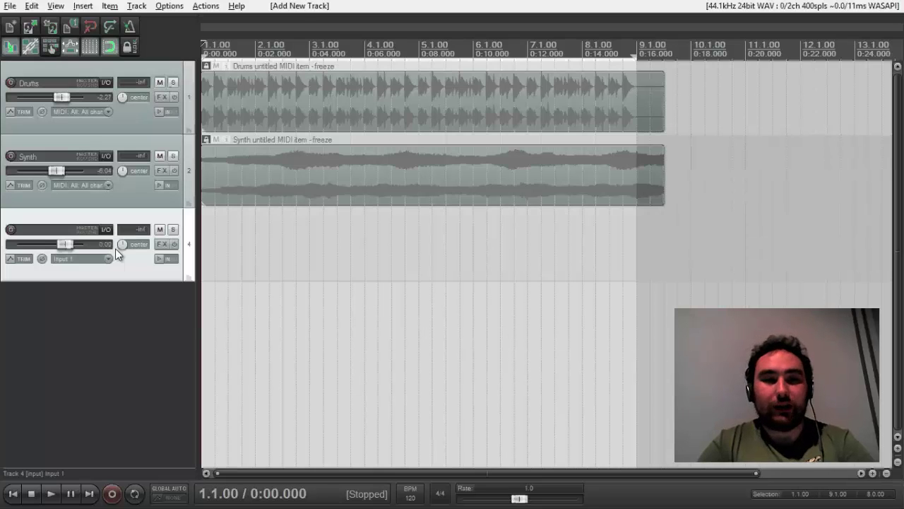
- Insert a virtual instrument track with Rapture, then close the plugin window
right_click(118, 314)
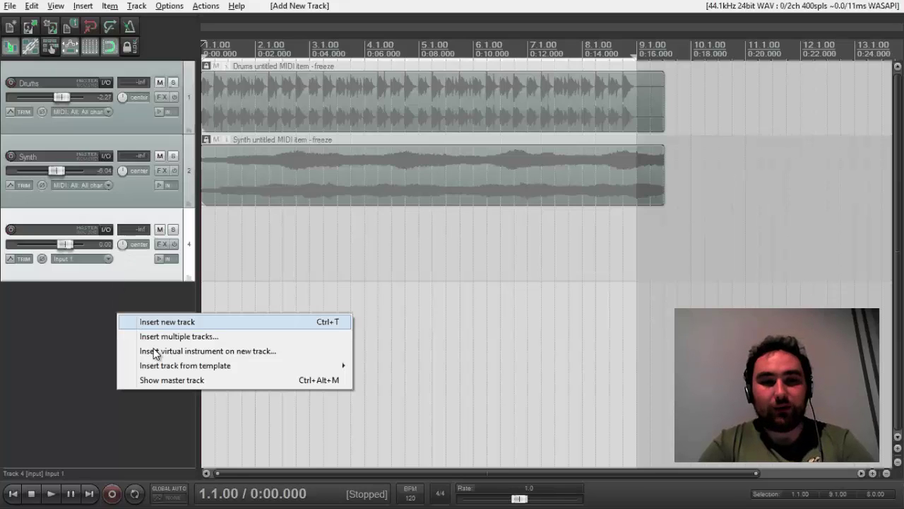
left_click(216, 352)
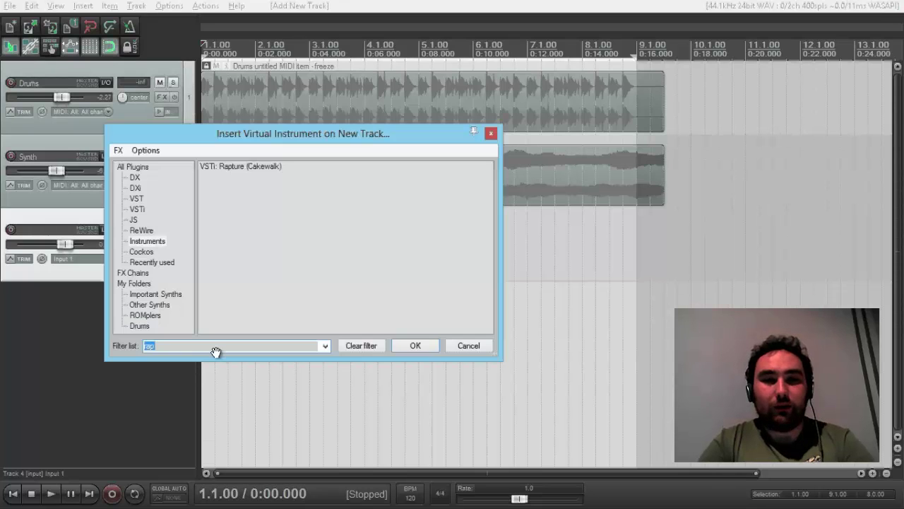
double_click(236, 168)
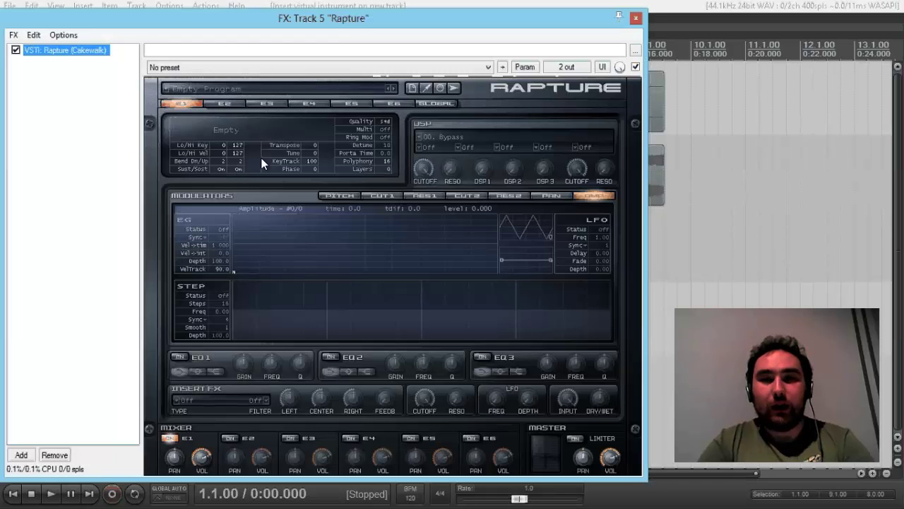
left_click(636, 19)
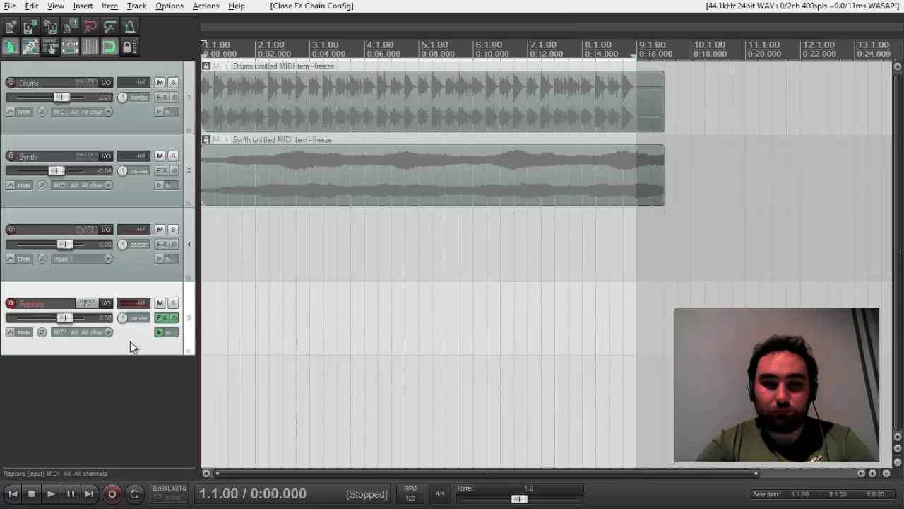
- Delete the Rapture instrument track and empty Track 4, then add a fresh track below Synth
key("Delete")
key("Return")
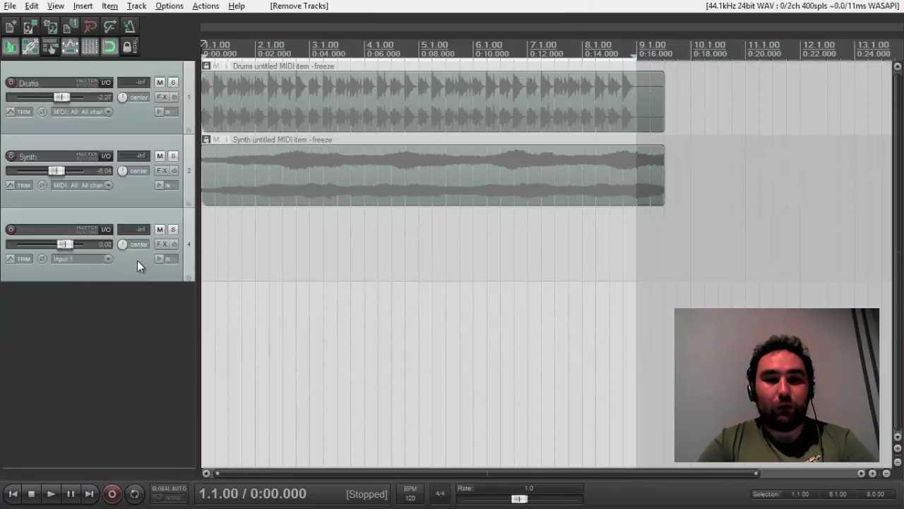
left_click(137, 267)
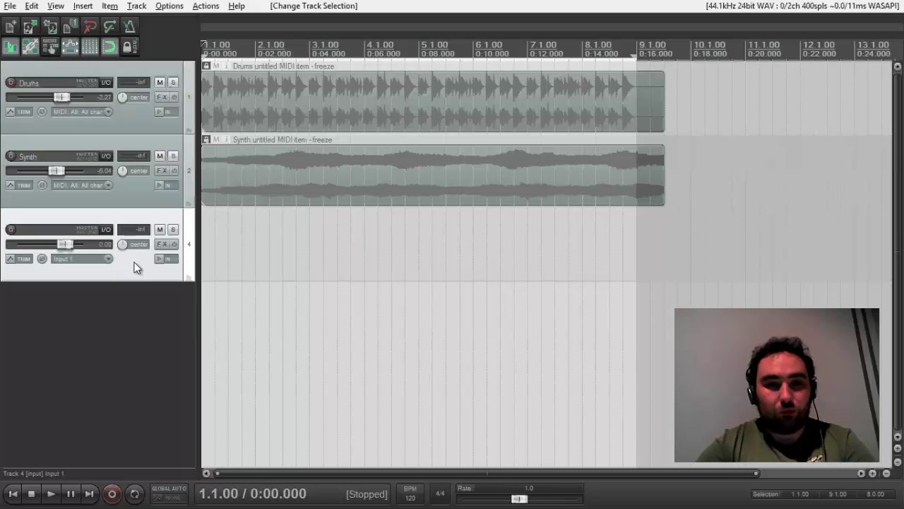
key("Delete")
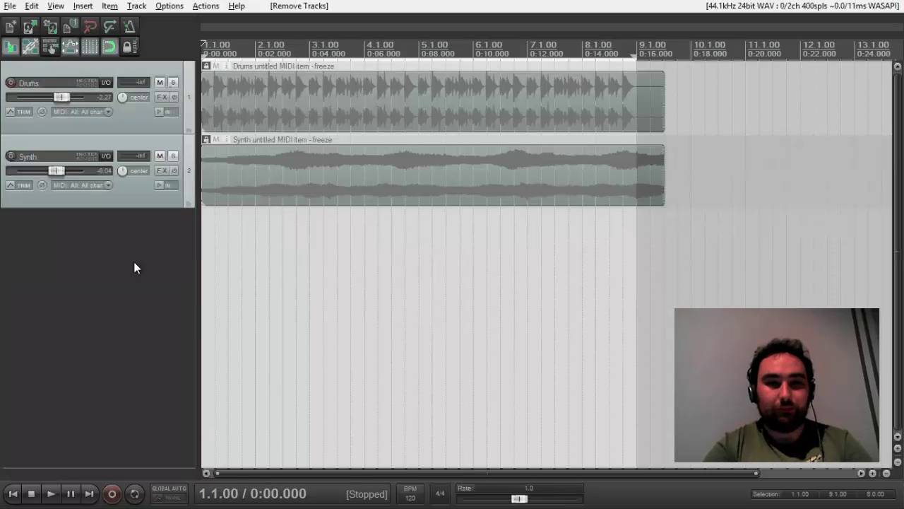
double_click(135, 265)
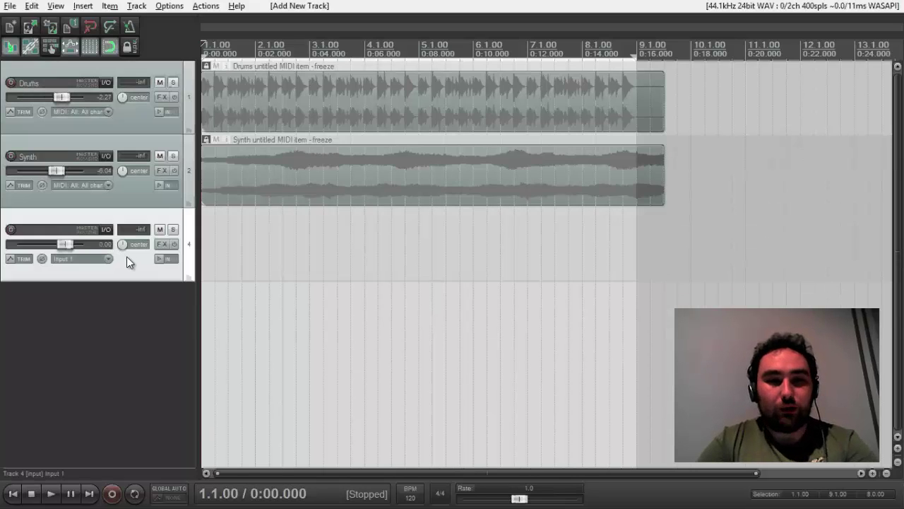
- Load Rapture on Track 4 with the 02 - Basses > Saw Bass program and close the FX window
left_click(160, 244)
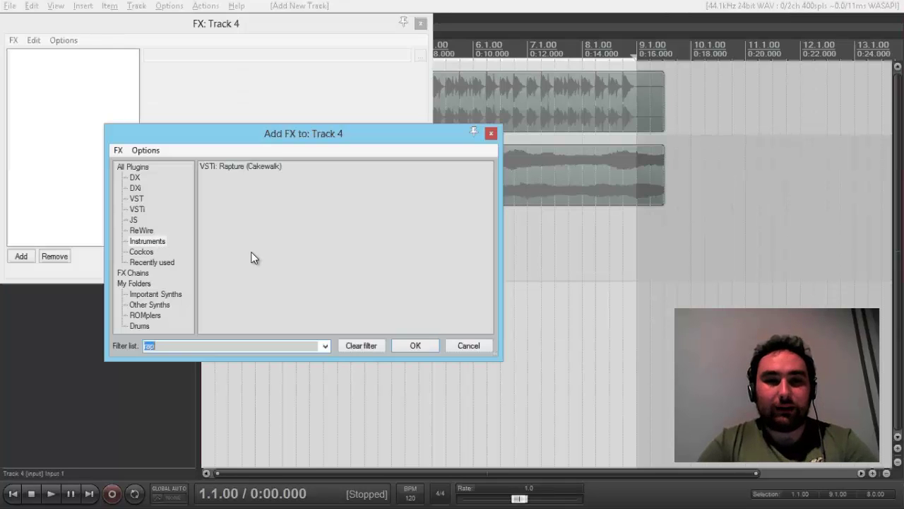
double_click(237, 170)
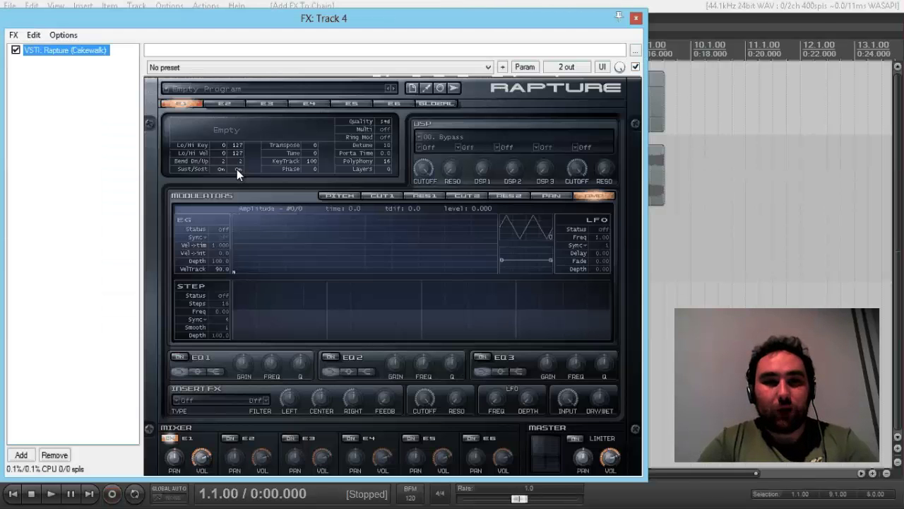
left_click(205, 89)
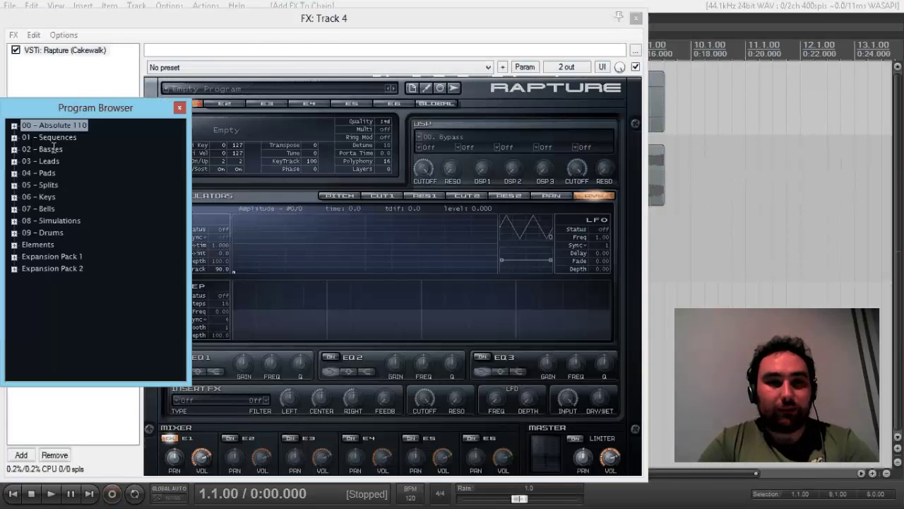
double_click(51, 149)
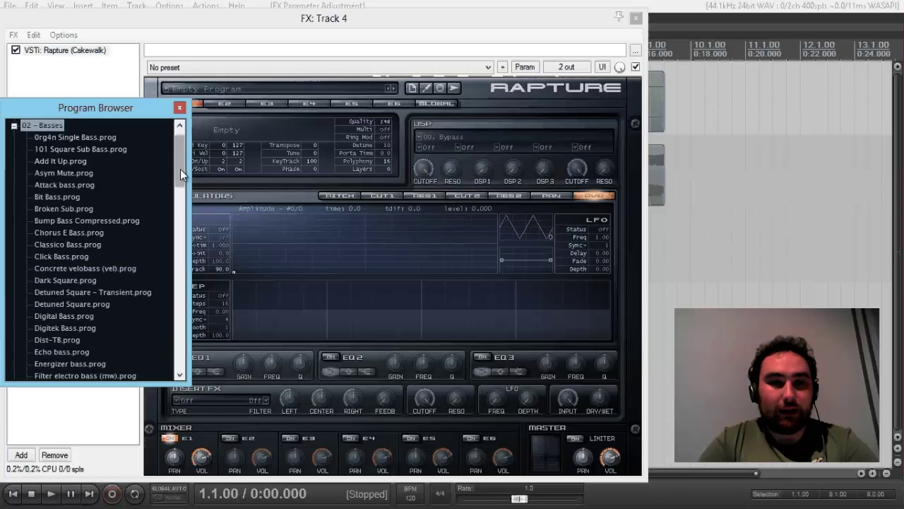
left_click_drag(180, 171, 181, 280)
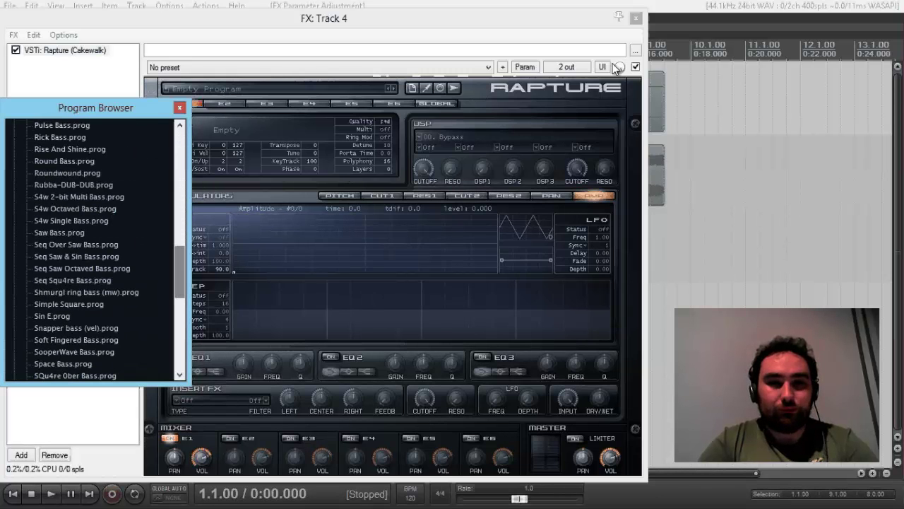
left_click(64, 232)
key("Escape")
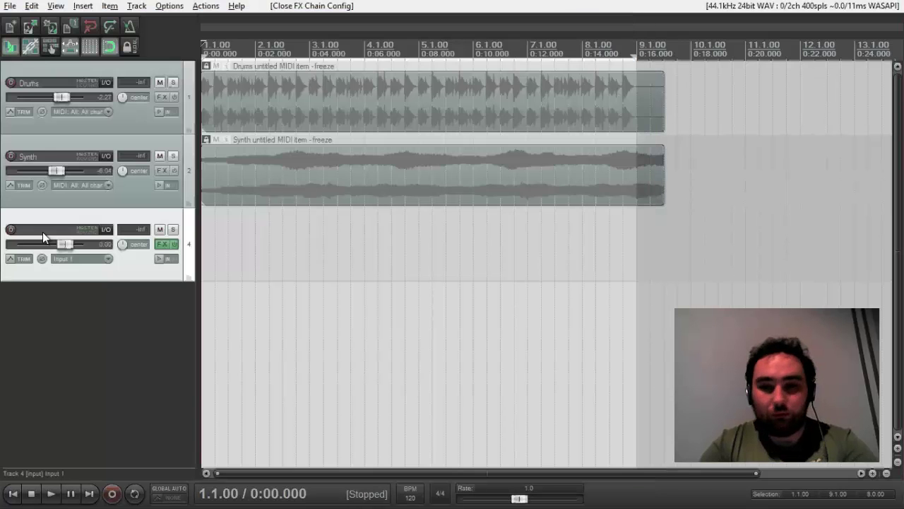
- Rename Track 4 to 'Bass'
double_click(42, 232)
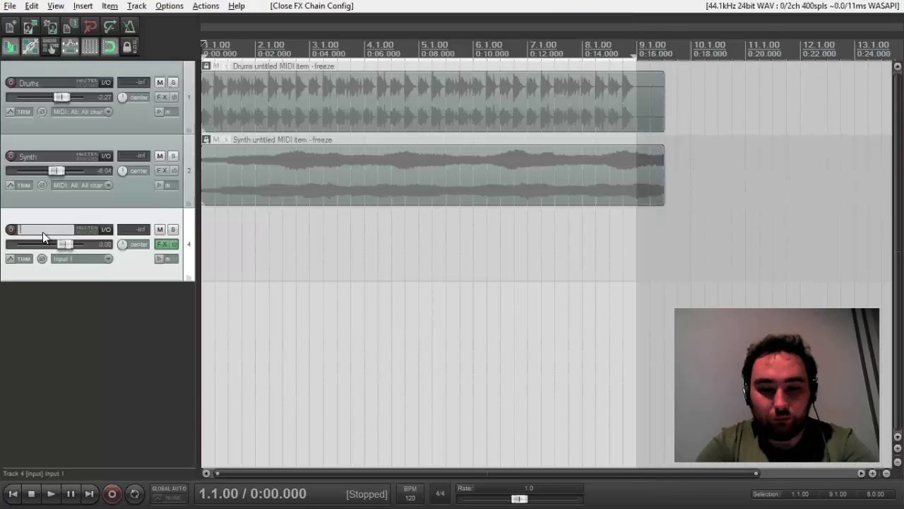
type("Bass")
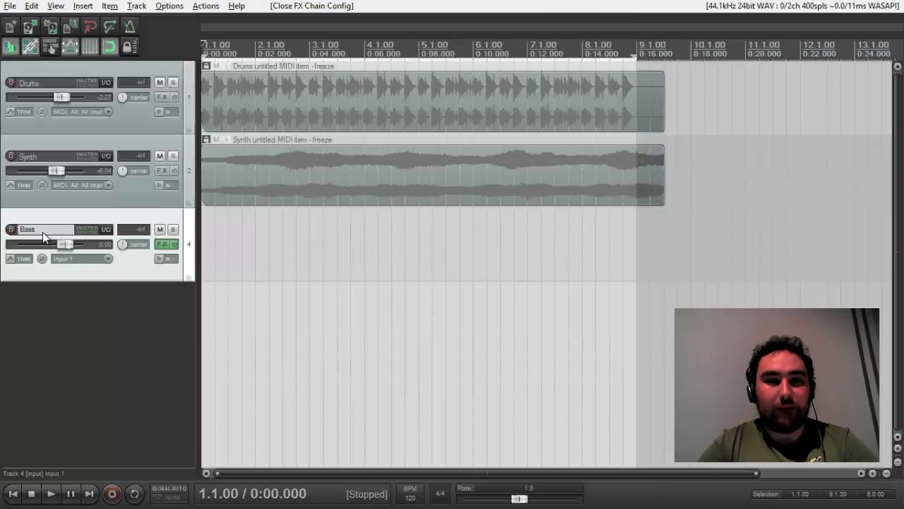
key("Return")
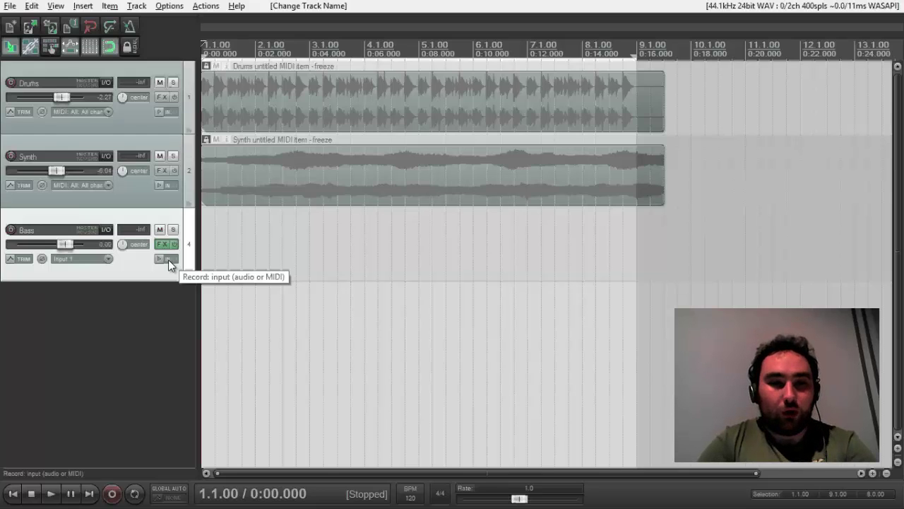
- Set the Bass recording input to MIDI > All MIDI Inputs > All Channels
left_click(93, 259)
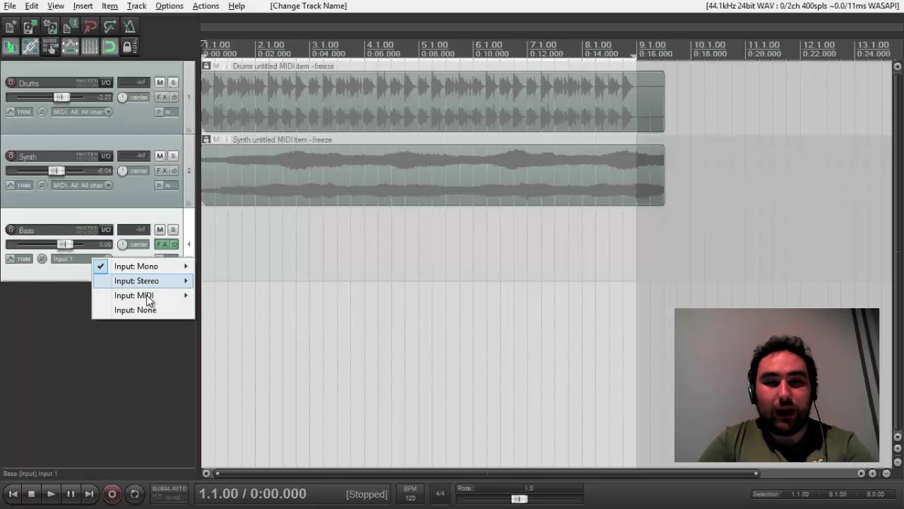
mouse_move(303, 296)
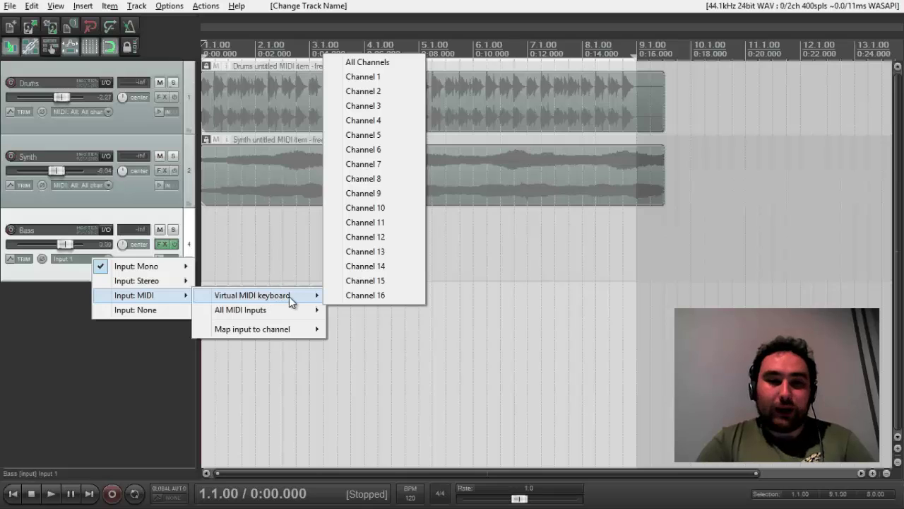
mouse_move(227, 308)
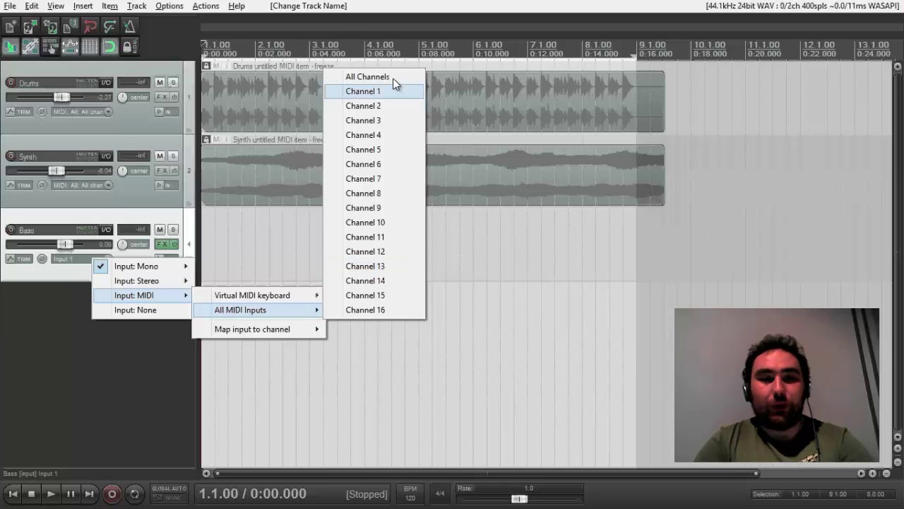
key("Return")
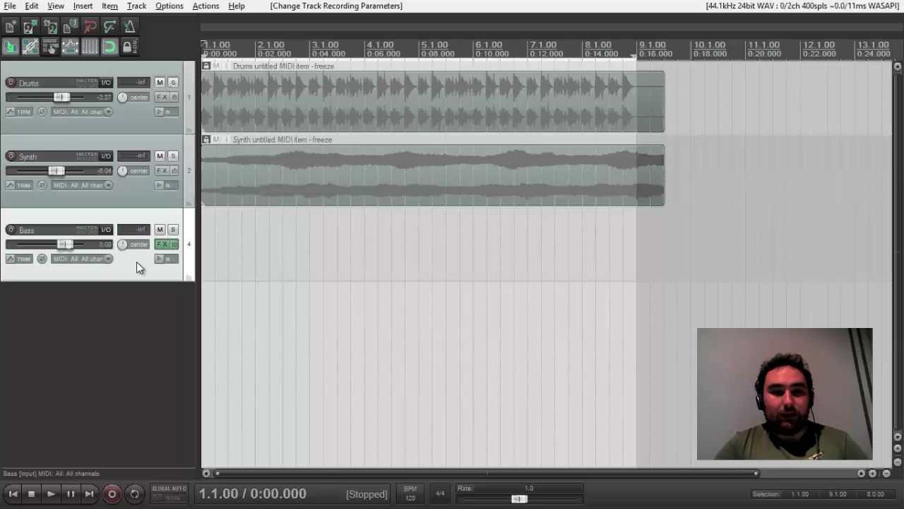
- Arm the Bass track with monitoring on and open the Virtual MIDI Keyboard, testing a few notes
left_click(10, 230)
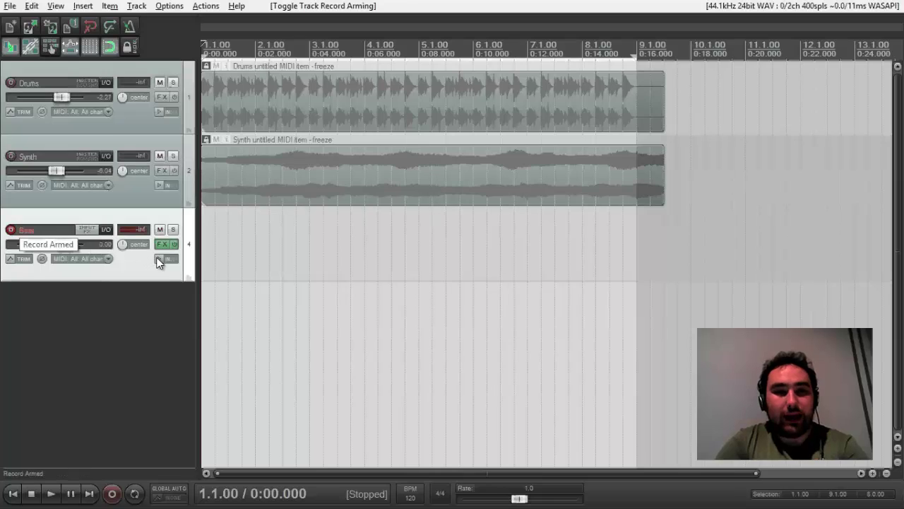
left_click(159, 259)
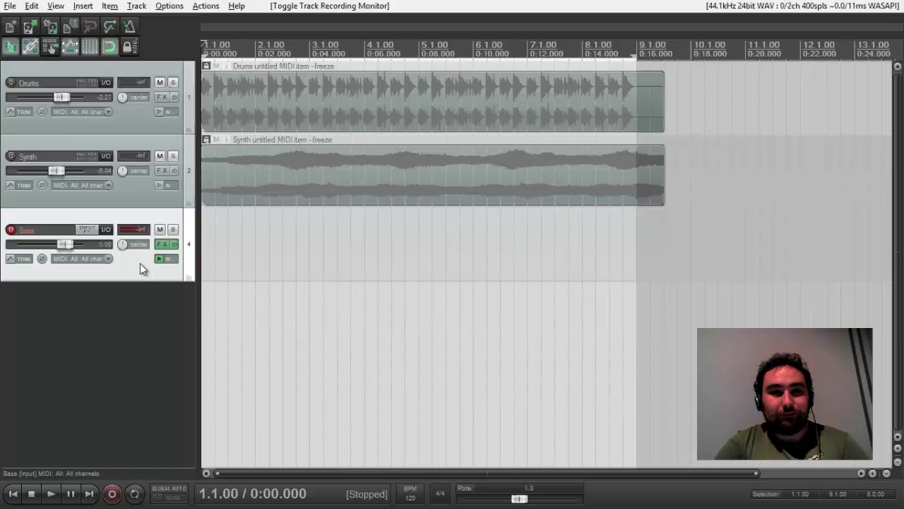
left_click(57, 6)
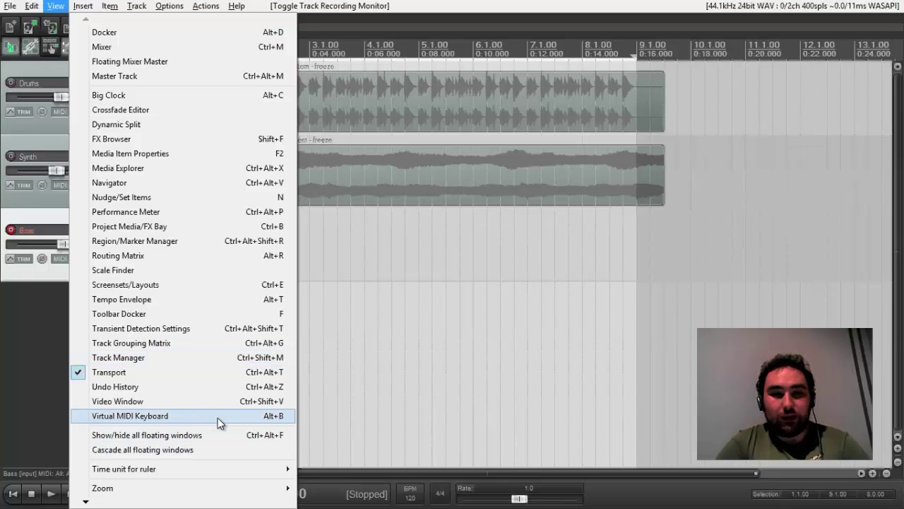
left_click(266, 417)
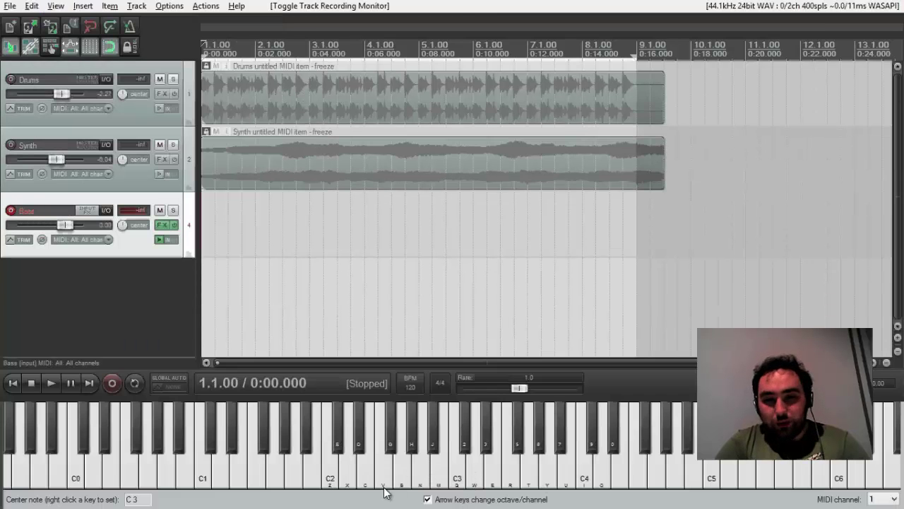
left_click(427, 499)
left_click(422, 486)
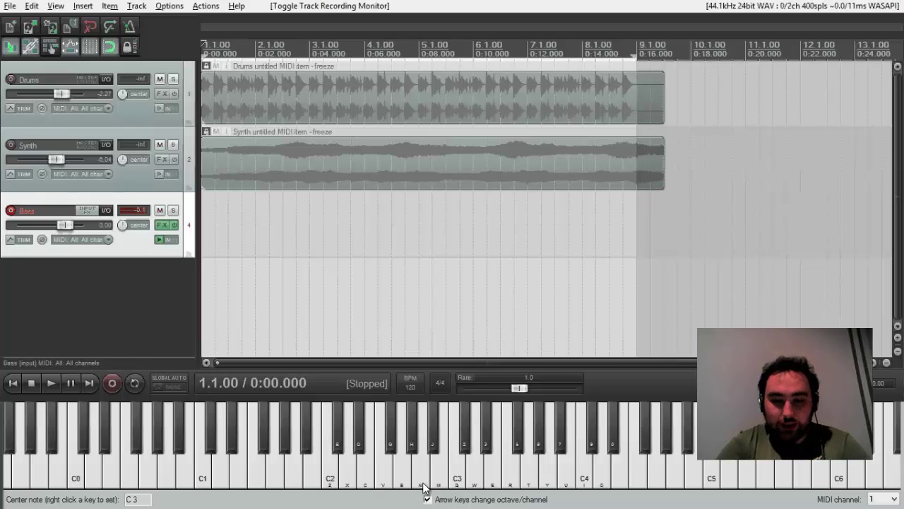
left_click(425, 487)
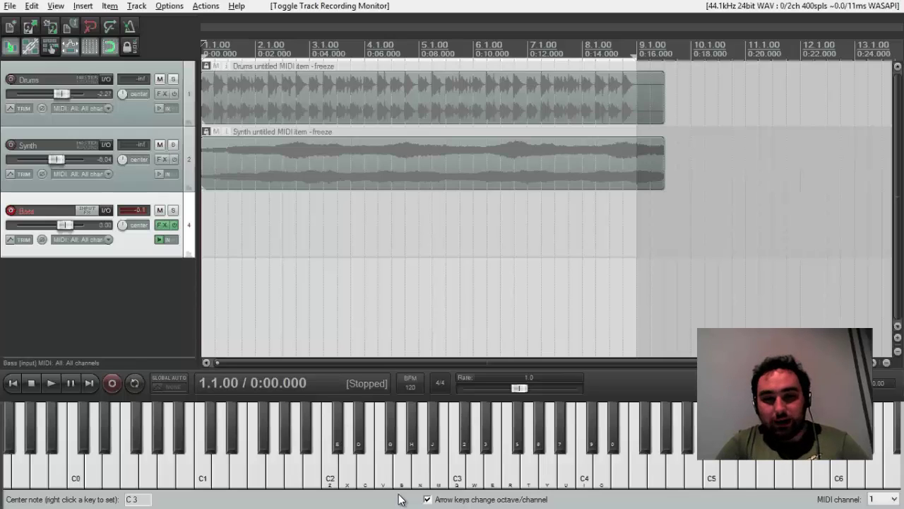
- Enable 'Send all keyboard input' on the virtual keyboard and test a note with N
right_click(400, 499)
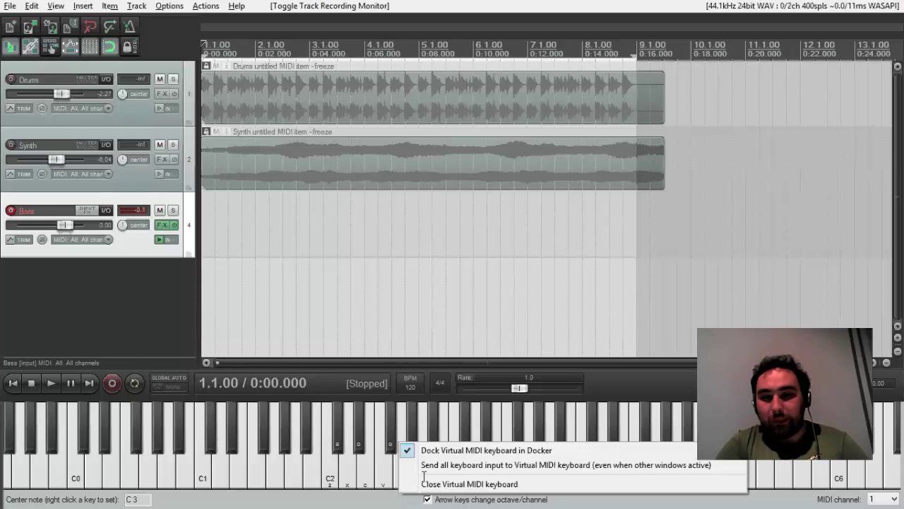
left_click(519, 464)
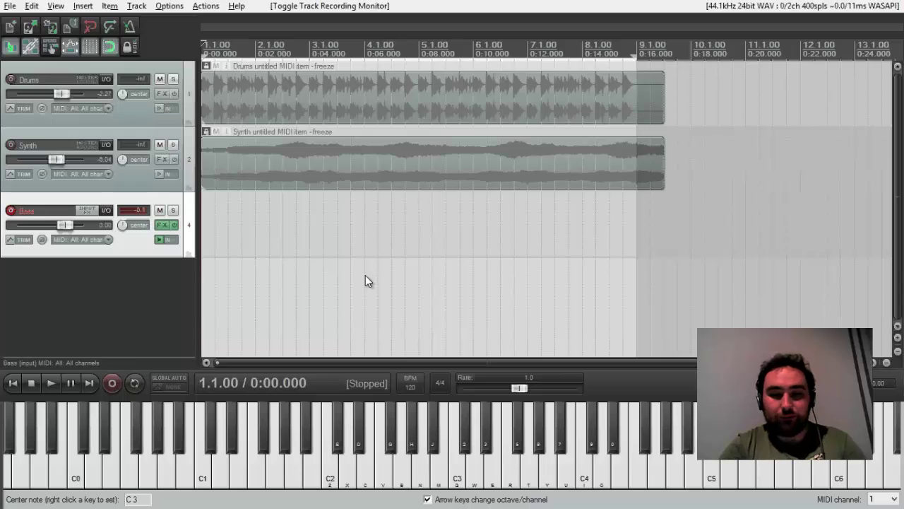
key("n")
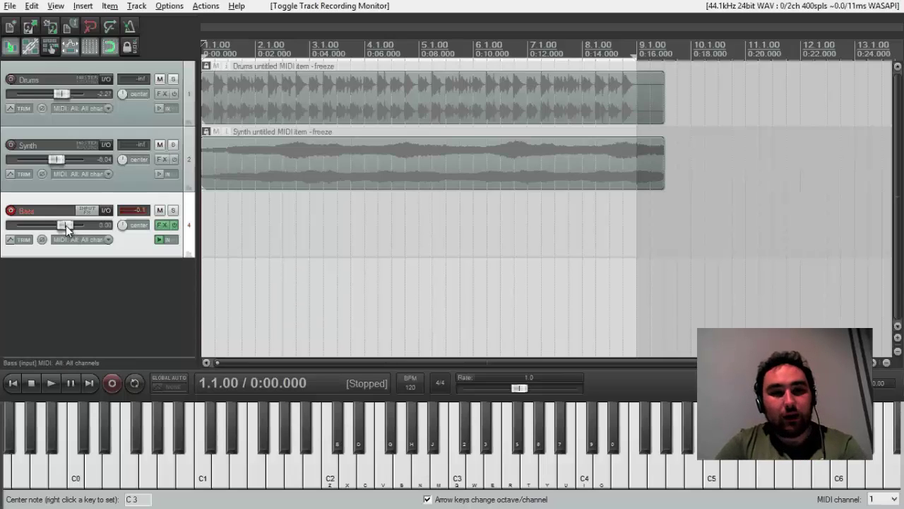
- Drag the Bass track's volume fader down to -15.3 dB
left_click_drag(65, 225, 44, 226)
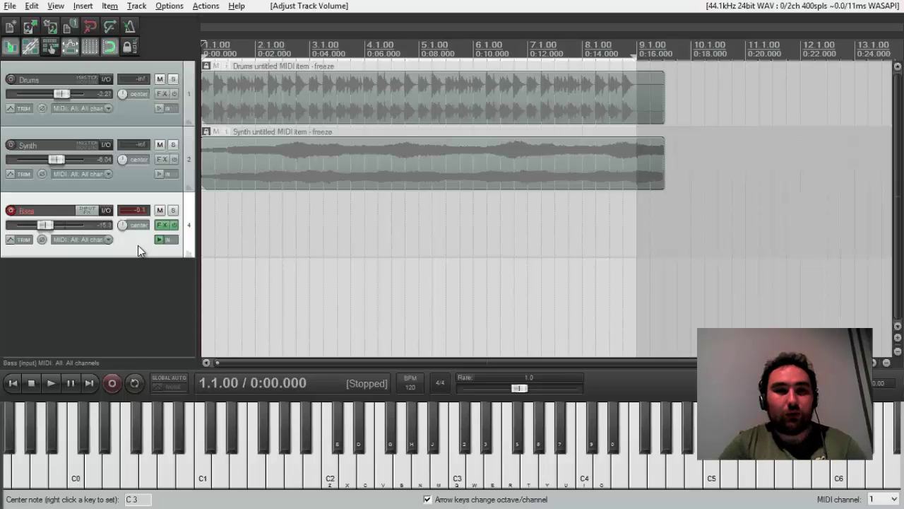
- Open the Metronome and pre-roll settings and move the window to the middle of the project view
right_click(130, 26)
left_click_drag(168, 68, 524, 38)
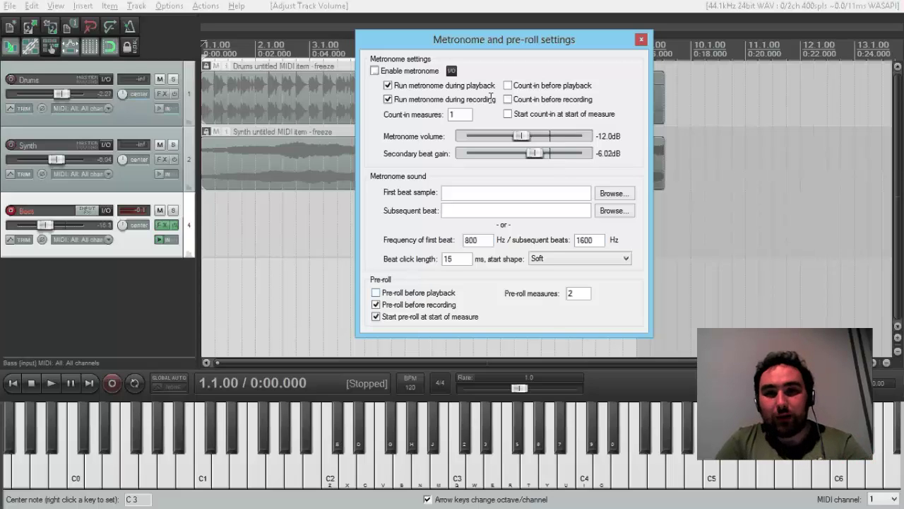
- Enable the metronome and a count-in before playback, then close the settings
left_click(376, 71)
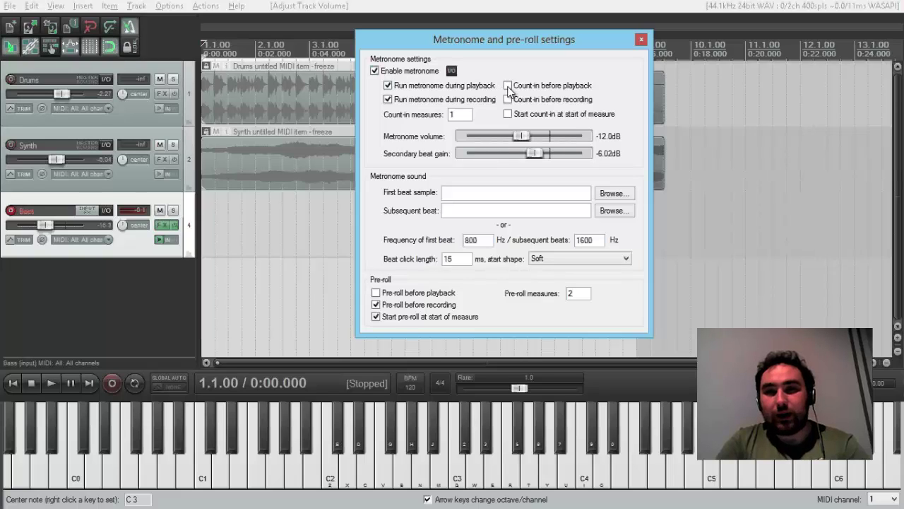
left_click(532, 86)
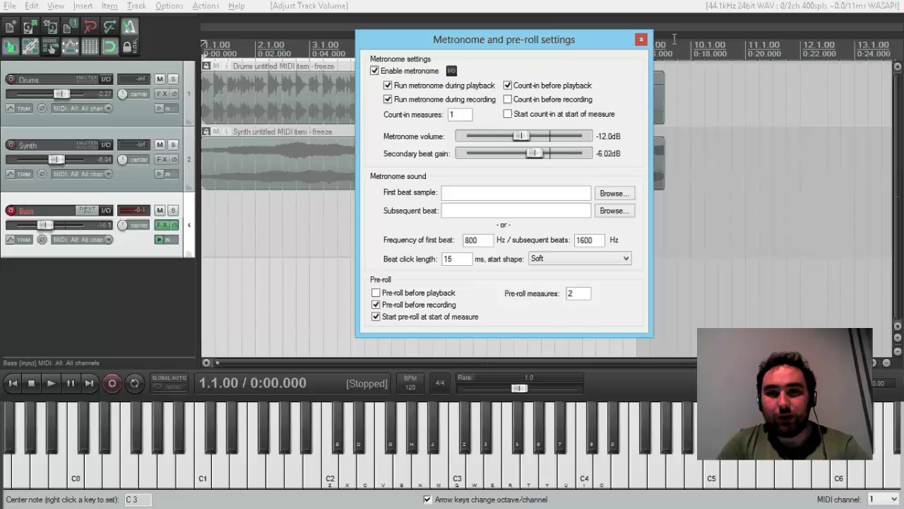
key("Escape")
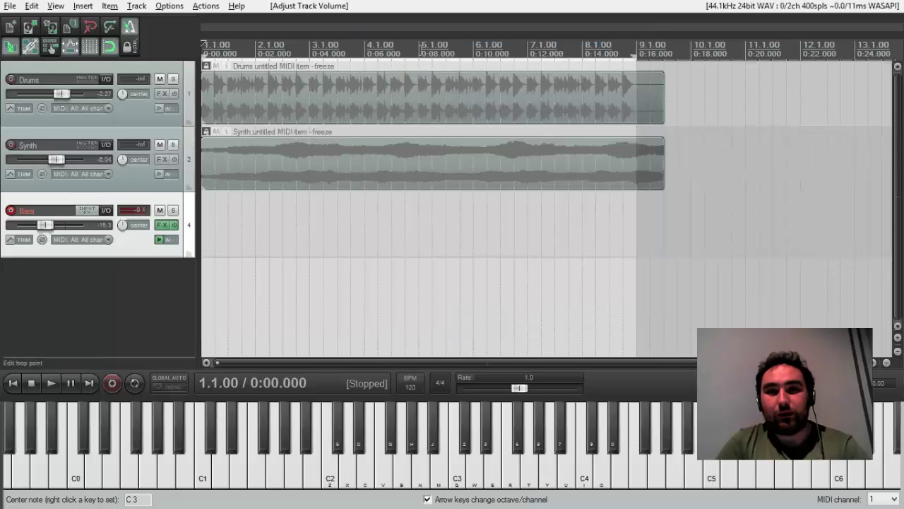
- Play the project from bar 5 to hear the count-in, then stop
left_click(421, 48)
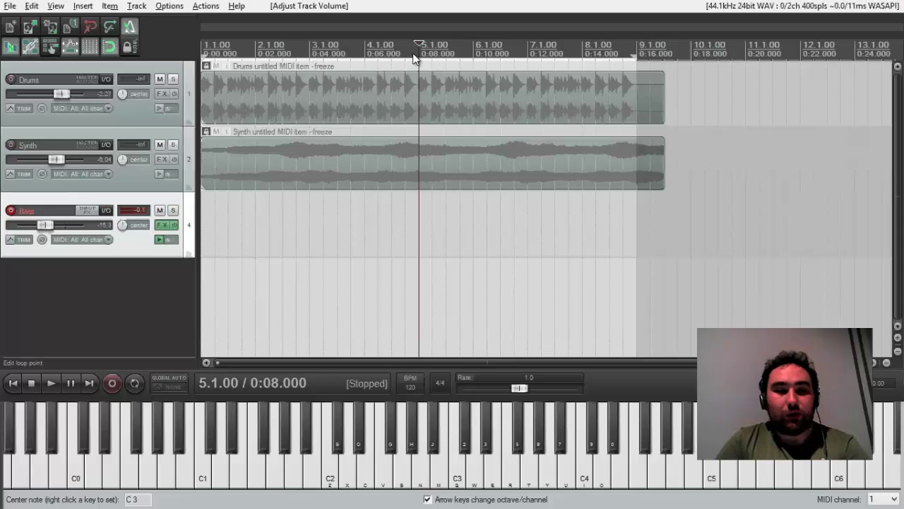
left_click(51, 382)
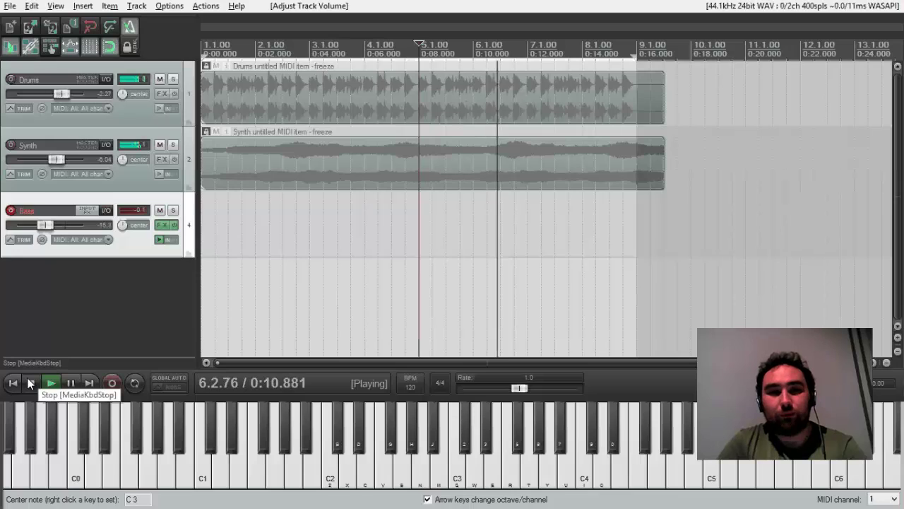
left_click(31, 382)
- Enable pre-roll before playback and turn off the count-in in the metronome settings
right_click(129, 26)
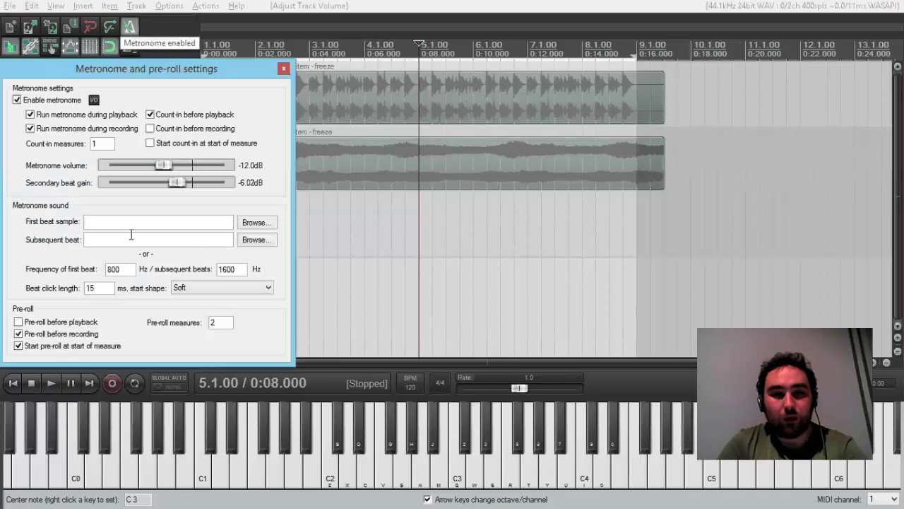
left_click(18, 321)
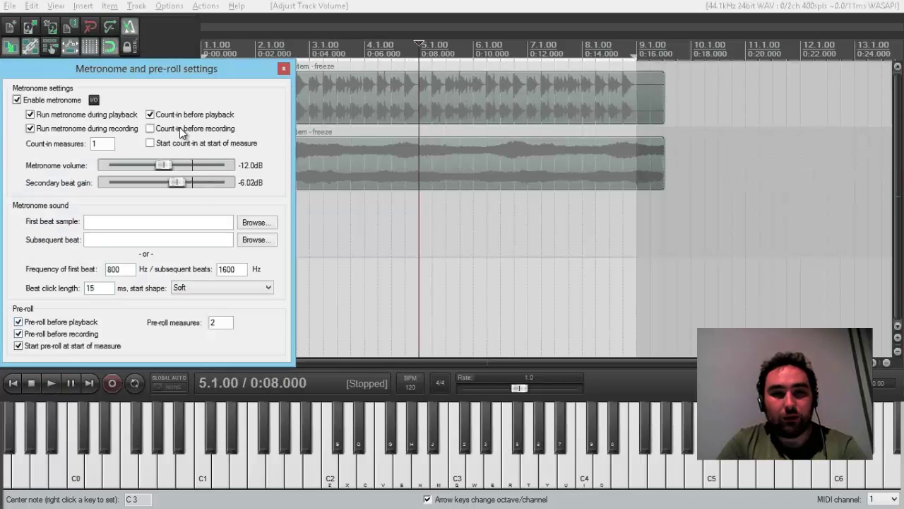
left_click(149, 113)
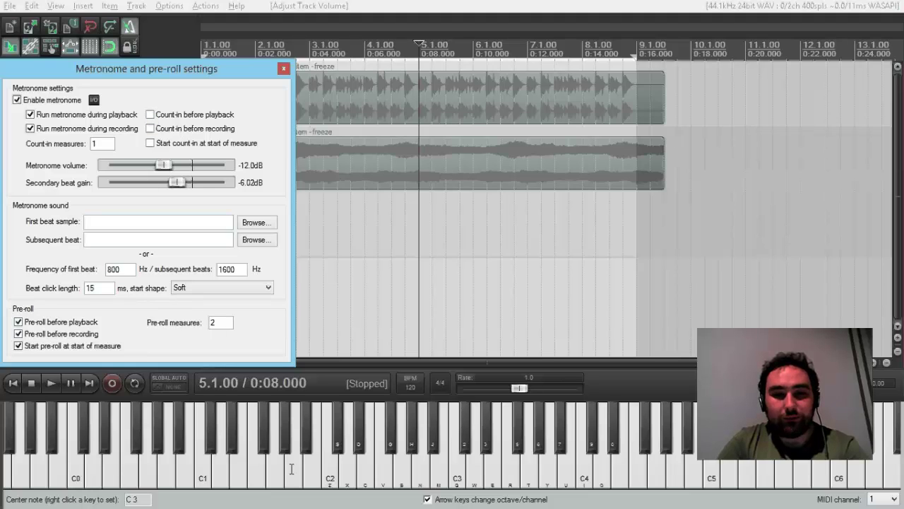
right_click(308, 492)
left_click(128, 58)
- Set the pre-roll to 1 measure, then play and stop to hear it
right_click(133, 26)
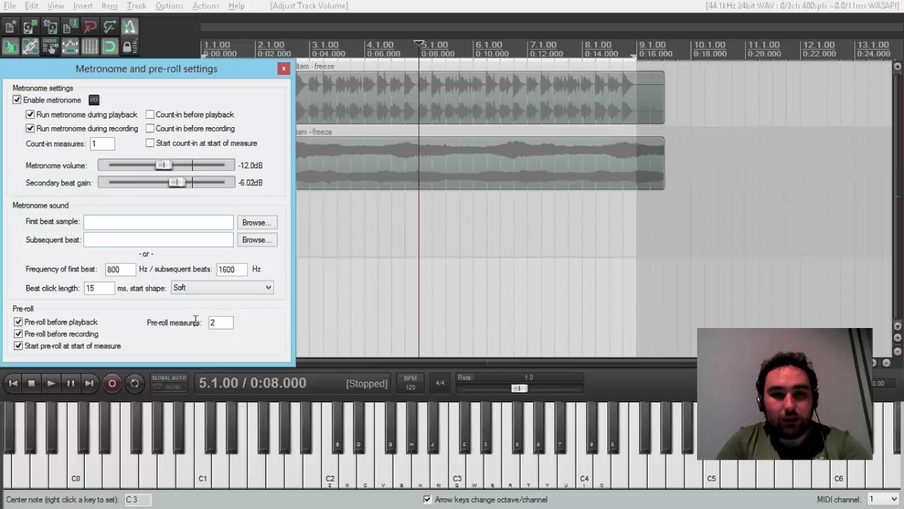
double_click(213, 322)
type("1")
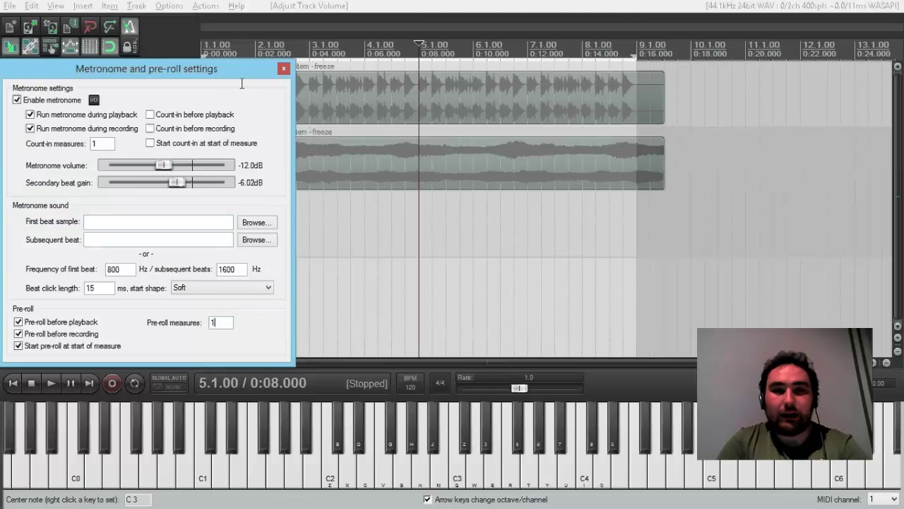
left_click(283, 69)
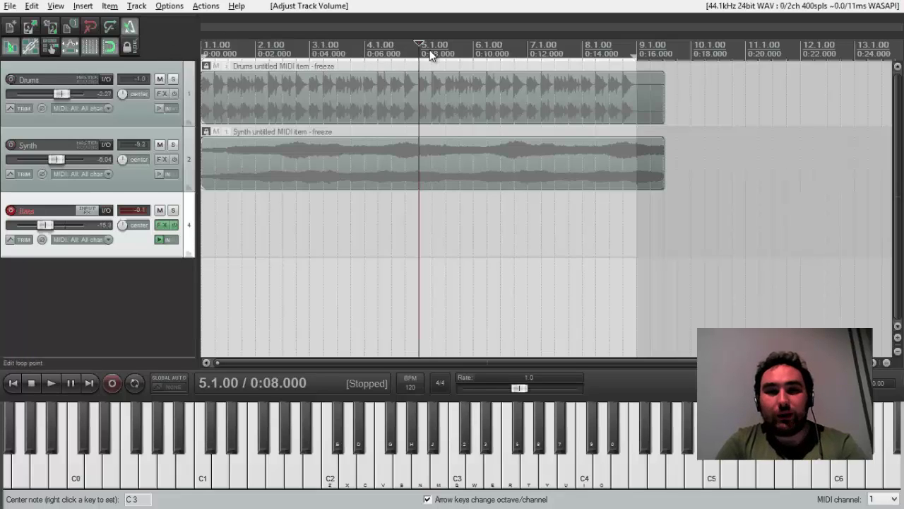
left_click(50, 381)
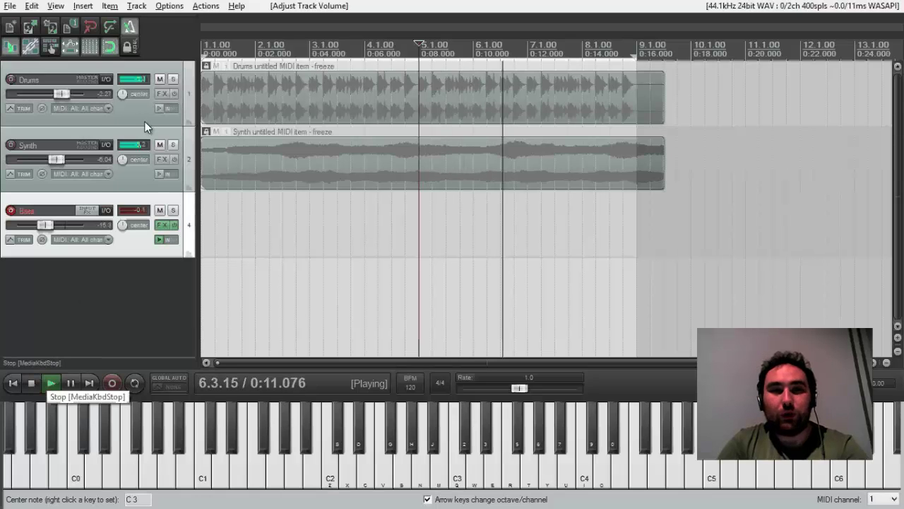
left_click(36, 379)
- Turn off pre-roll and uncheck 'Run metronome during playback', then close the settings
right_click(130, 28)
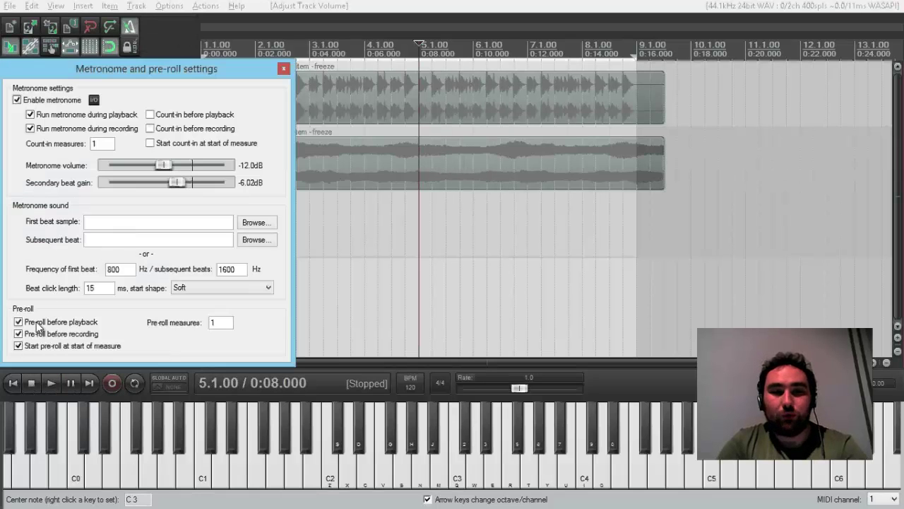
key("space")
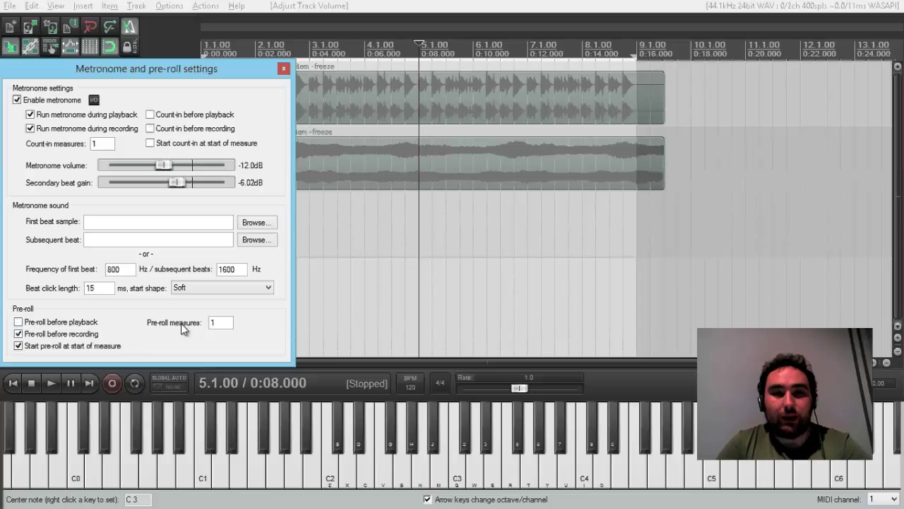
left_click(29, 114)
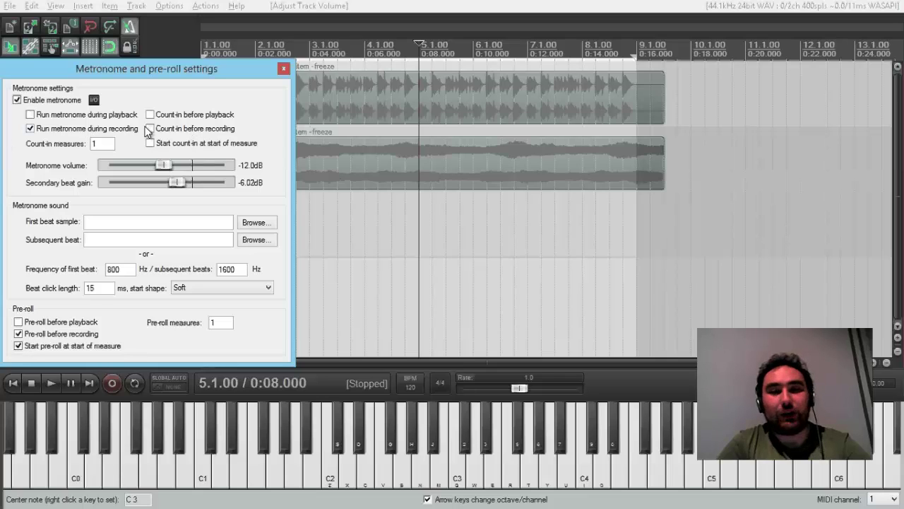
left_click(283, 70)
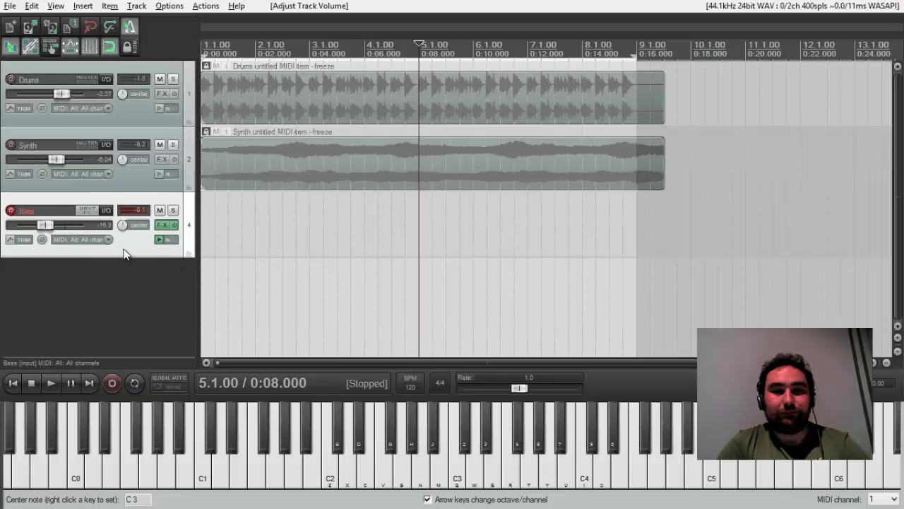
- Move the edit cursor to the project start (1.1.00) and recheck the metronome settings
left_click(202, 50)
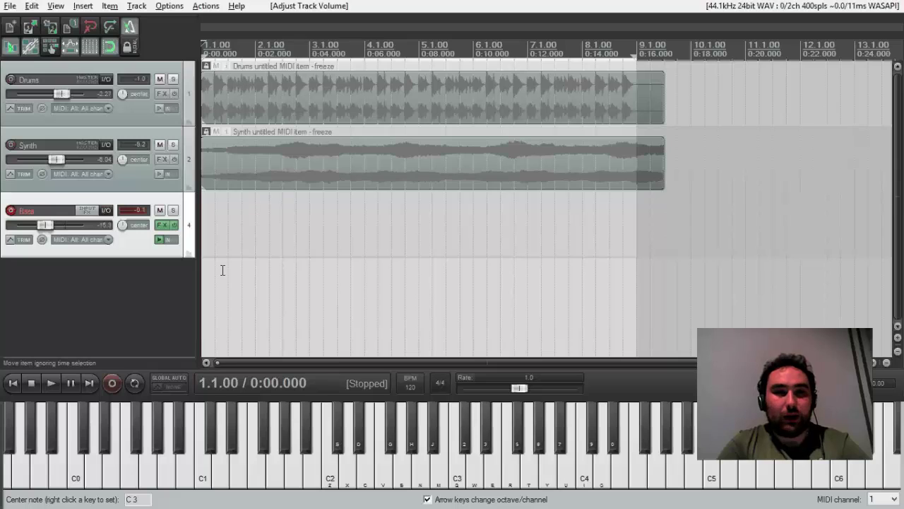
right_click(130, 34)
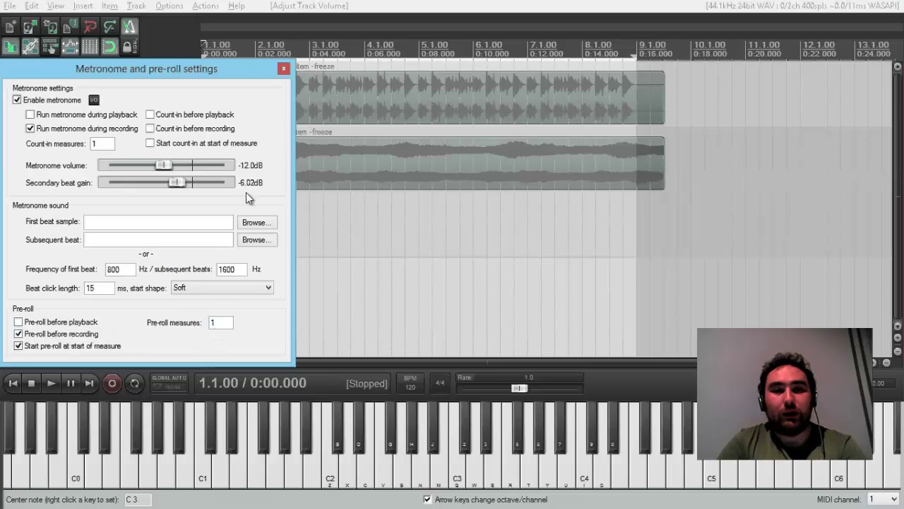
left_click(283, 68)
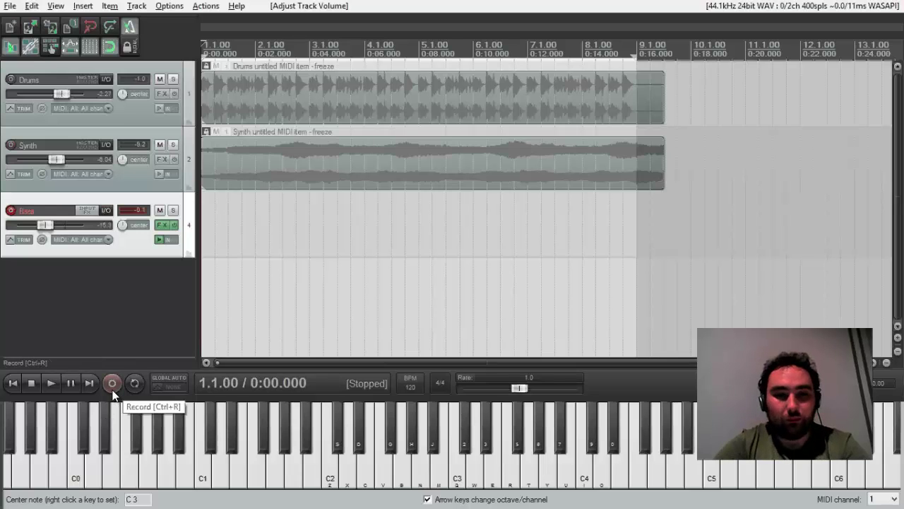
- Send all computer keyboard input to the virtual MIDI keyboard and start recording on the Bass track
right_click(267, 474)
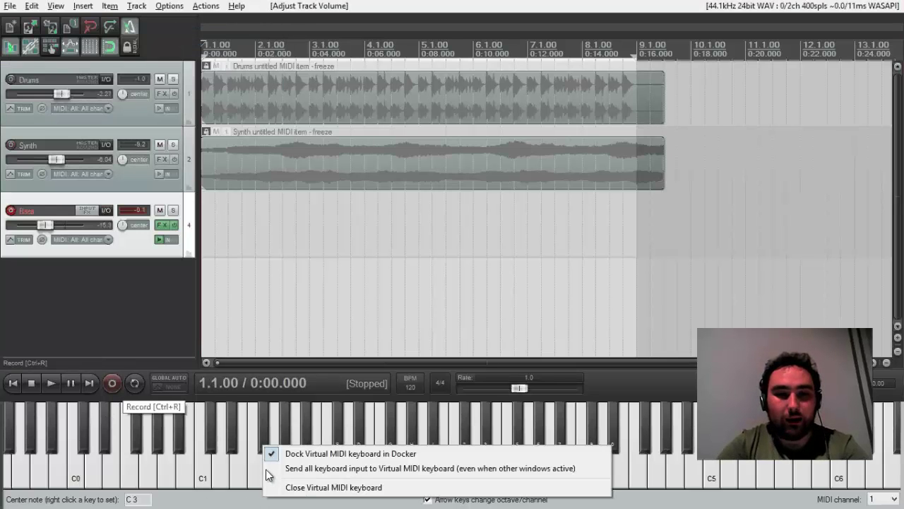
left_click(272, 468)
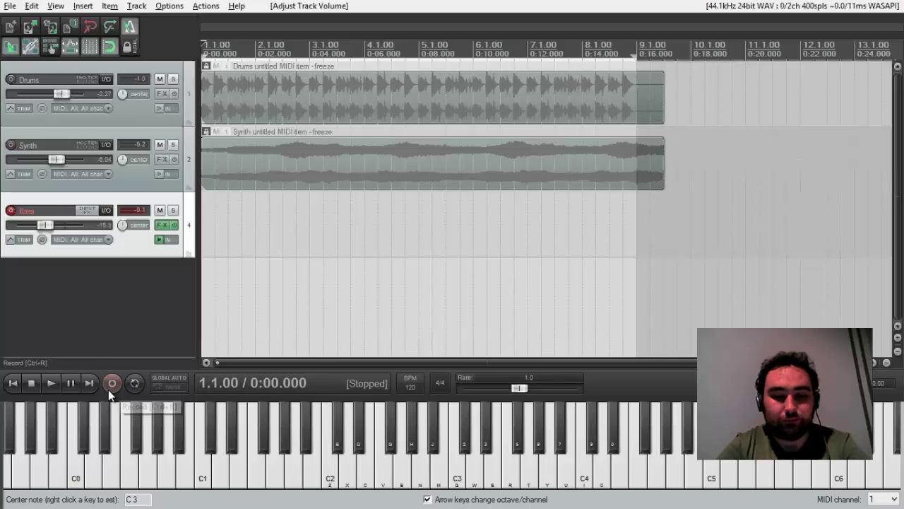
left_click(109, 389)
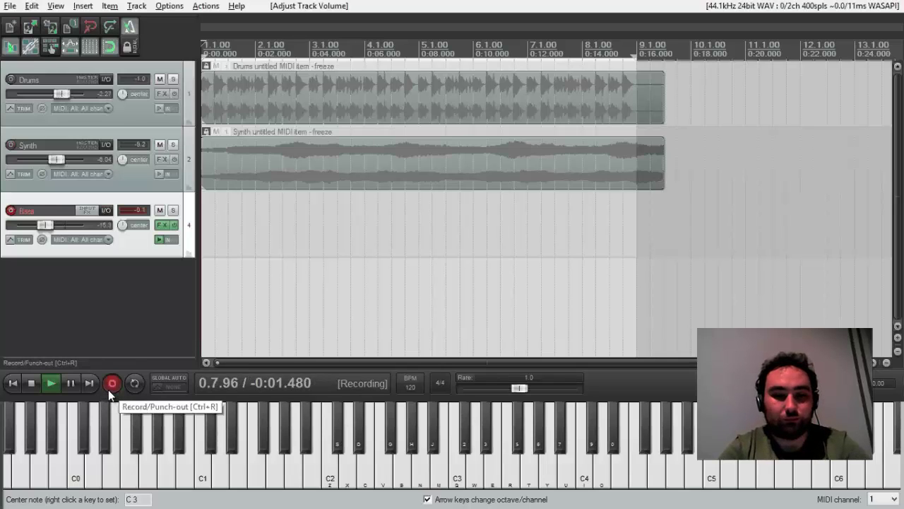
- Play the bass line on the N, Y, I, R, T and U keys through bar 8, then stop
key("n")
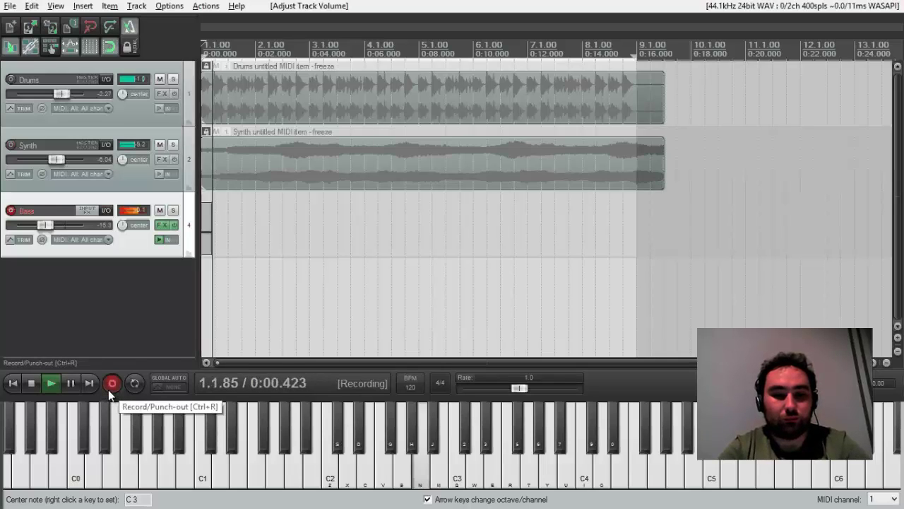
key("y")
key("i")
key("n")
key("n")
key("y")
key("n")
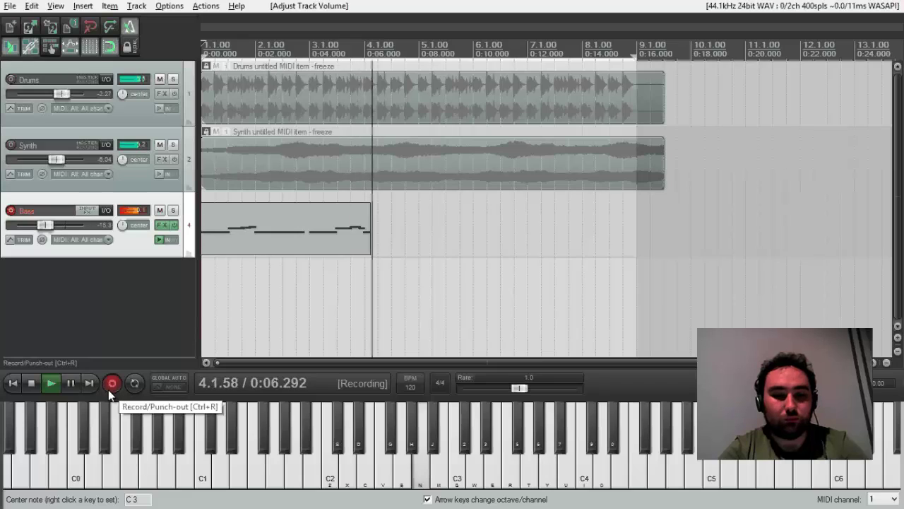
key("r")
key("t")
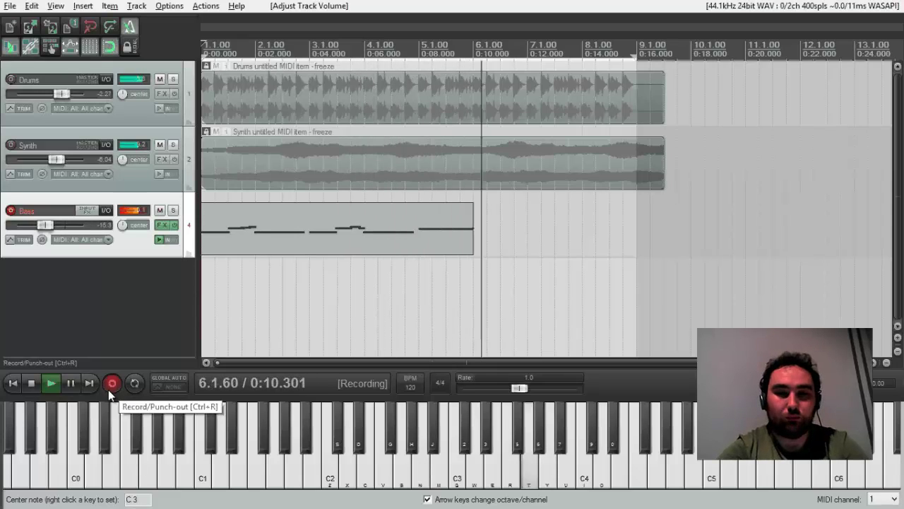
key("n")
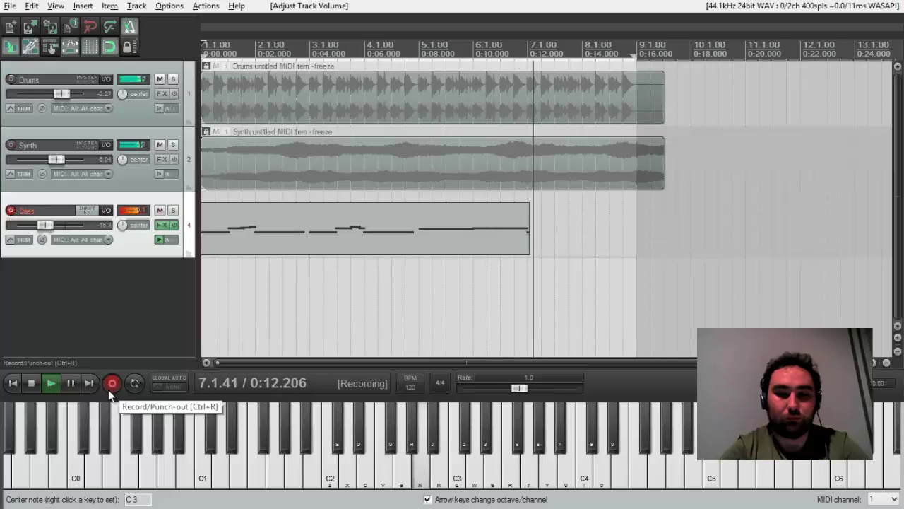
key("u")
key("n")
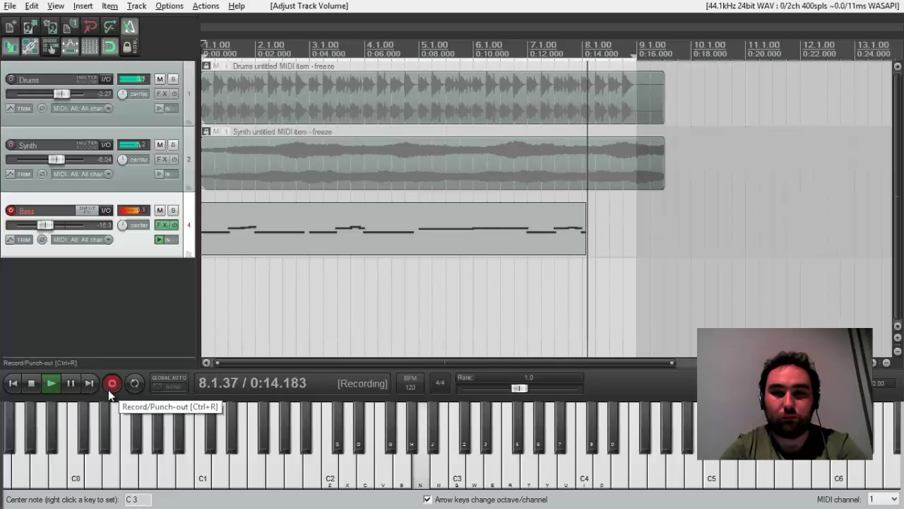
left_click(109, 387)
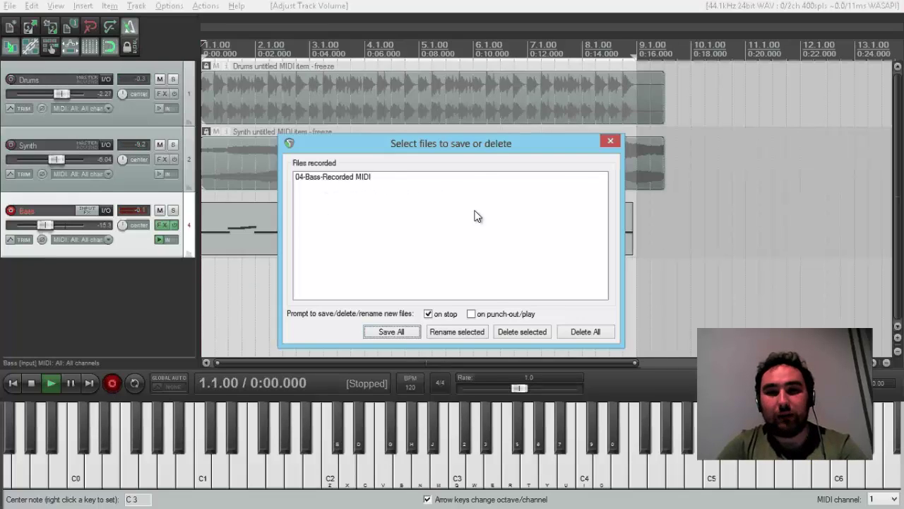
- Choose Save All to keep the 04-Bass-Recorded MIDI take
left_click(393, 331)
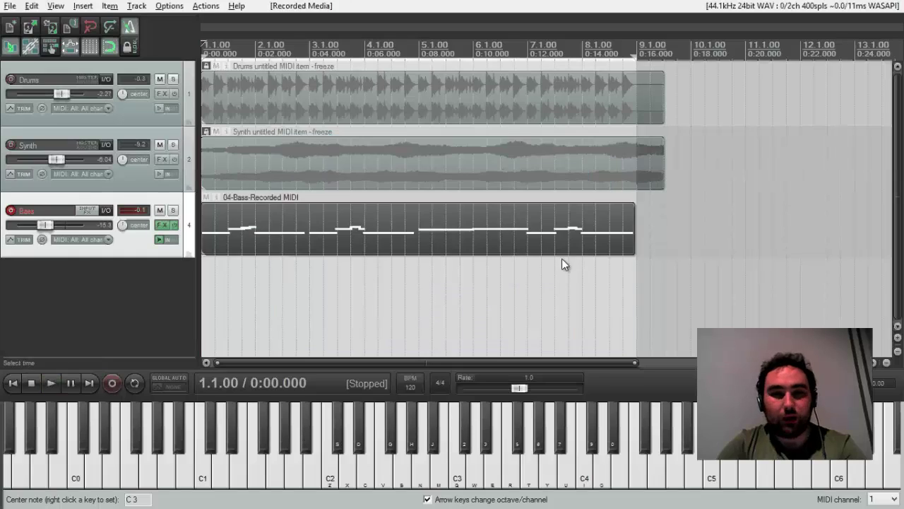
- Open the 04-Bass-Recorded MIDI item in the MIDI editor, scroll to its notes and zoom in horizontally twice
double_click(315, 227)
left_click_drag(234, 484, 169, 484)
left_click_drag(894, 320, 895, 283)
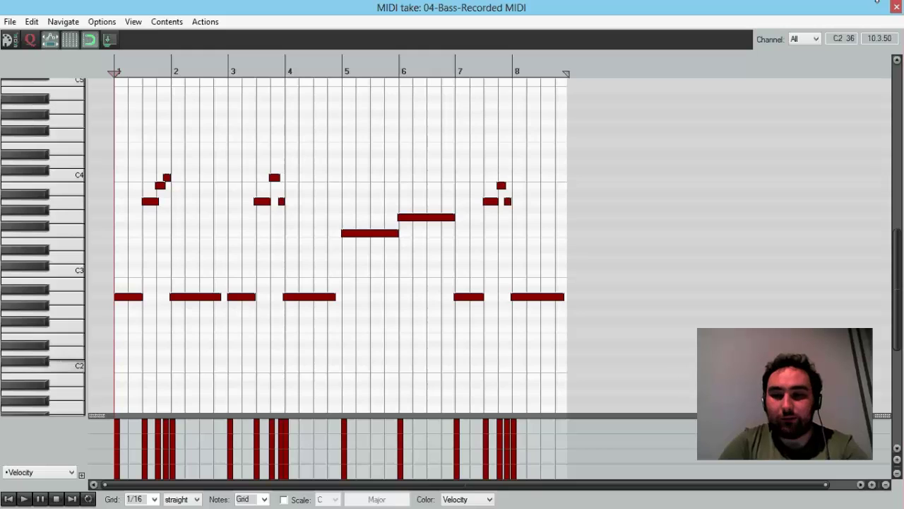
left_click(872, 483)
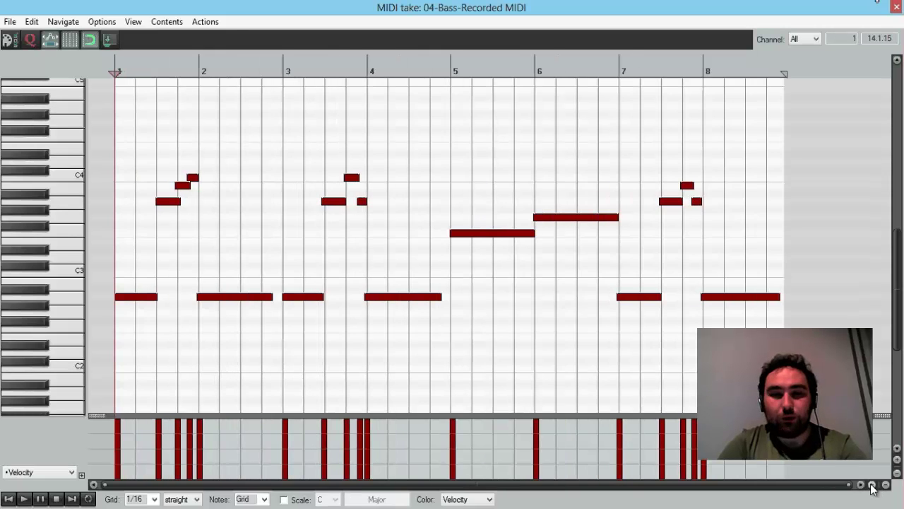
left_click(872, 484)
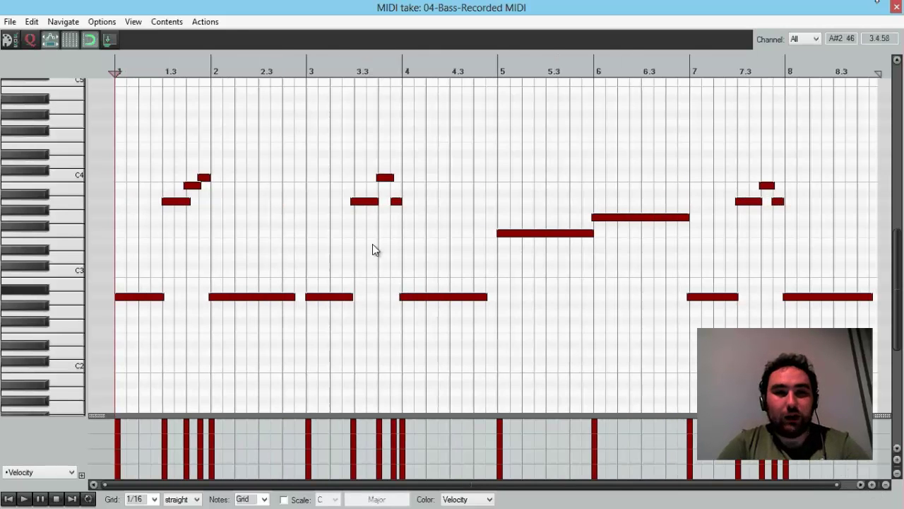
- Open Quantize Events for all notes and compare the position-only and position-and-note-end options
left_click(30, 40)
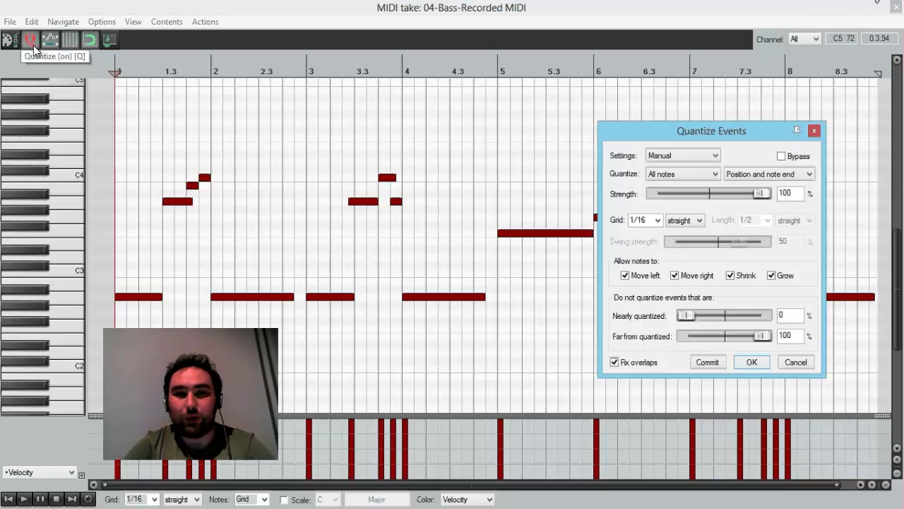
left_click(706, 173)
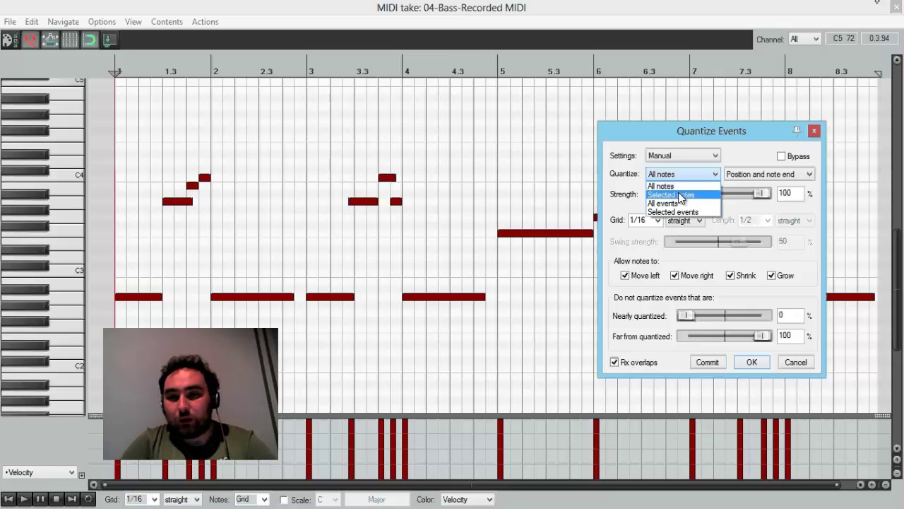
left_click(648, 185)
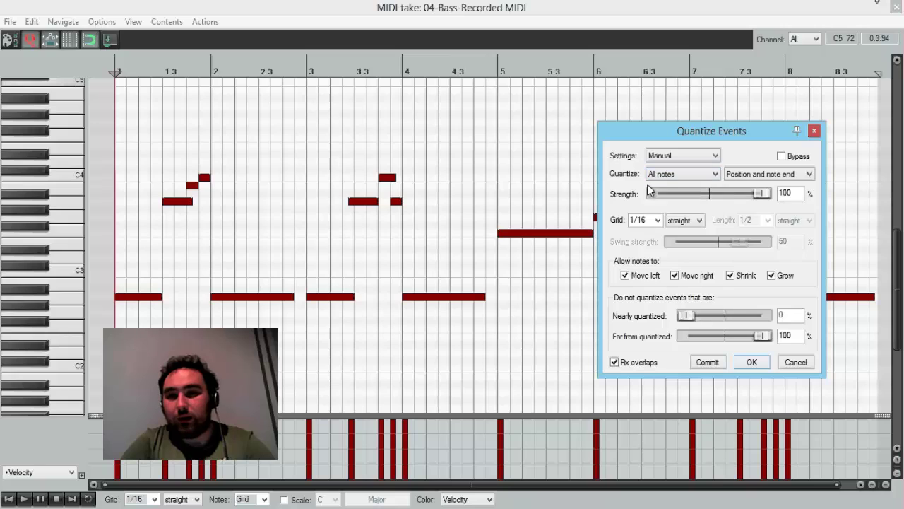
left_click(779, 173)
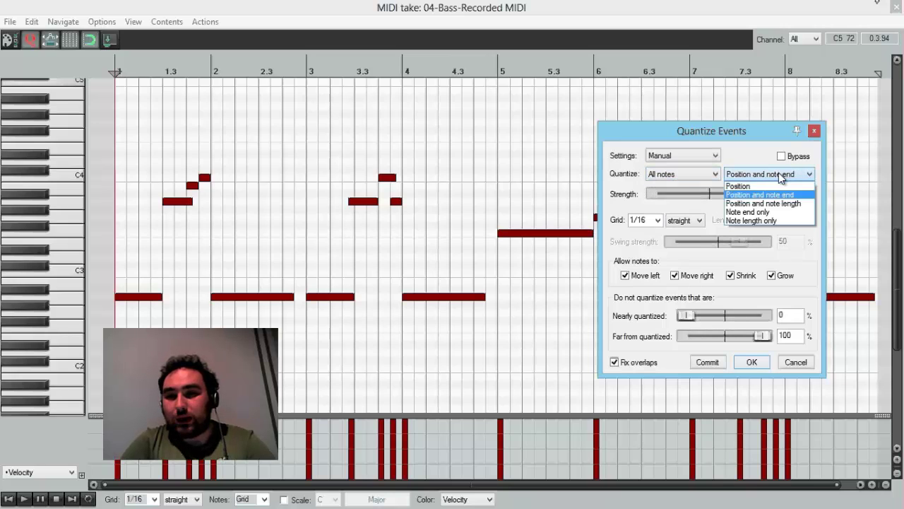
left_click(741, 187)
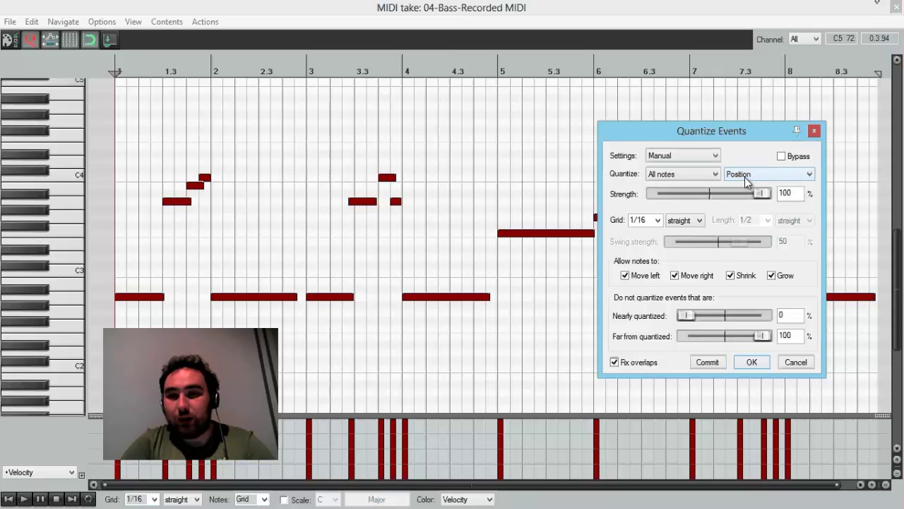
left_click(751, 175)
left_click(760, 194)
left_click(763, 174)
- Settle on 'Position and note end' at a 1/16 grid and apply the quantize
key("Up")
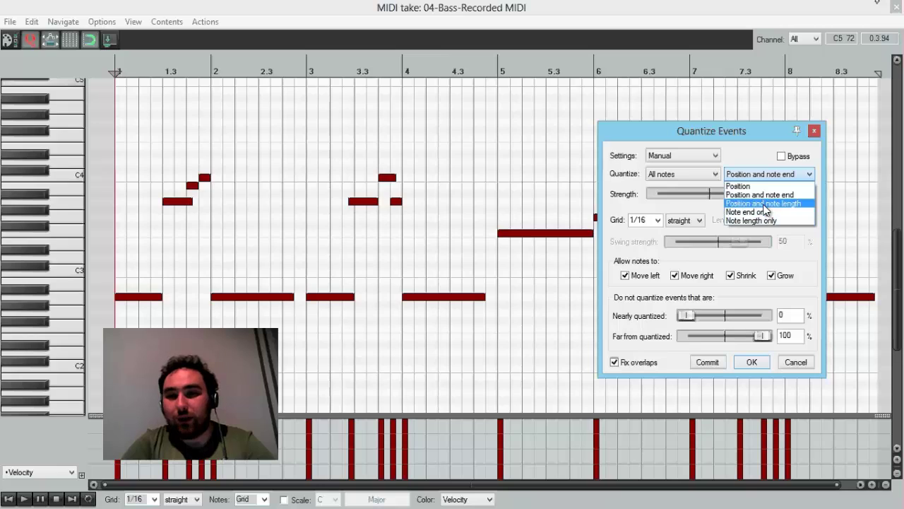
key("Return")
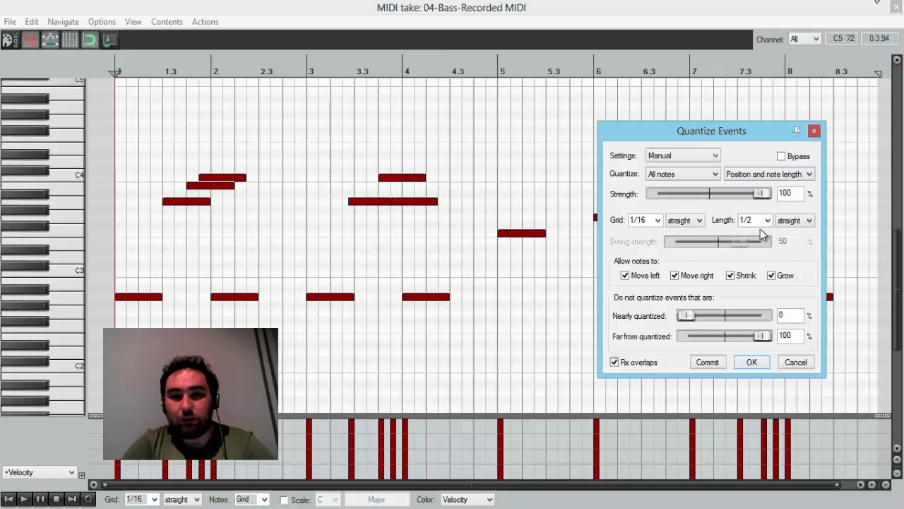
left_click(768, 220)
key("Return")
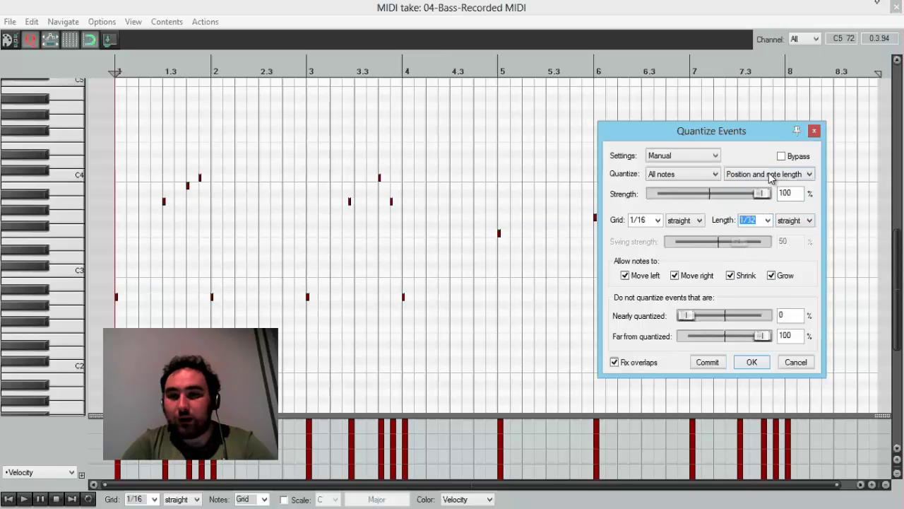
left_click(769, 174)
left_click(770, 196)
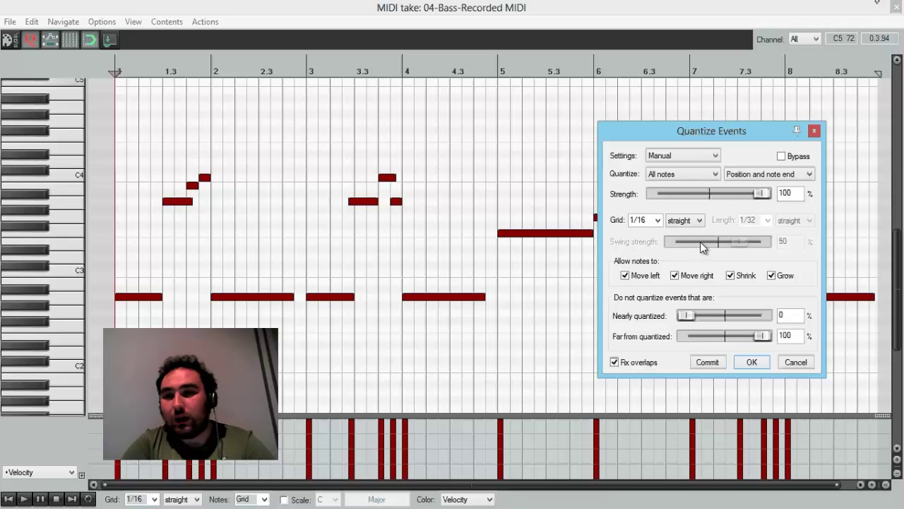
mouse_move(700, 243)
left_mouse_down()
mouse_move(717, 404)
mouse_move(491, 428)
mouse_move(485, 437)
mouse_move(706, 253)
left_mouse_up()
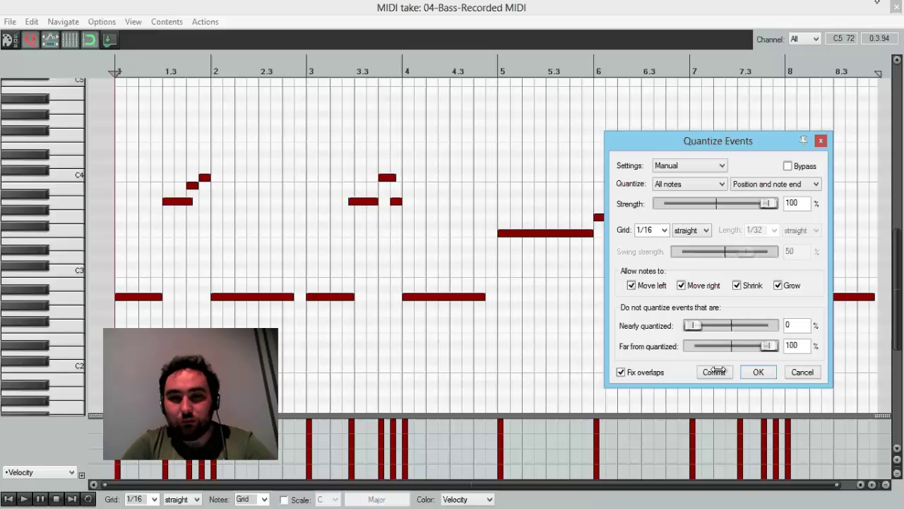
left_click(759, 372)
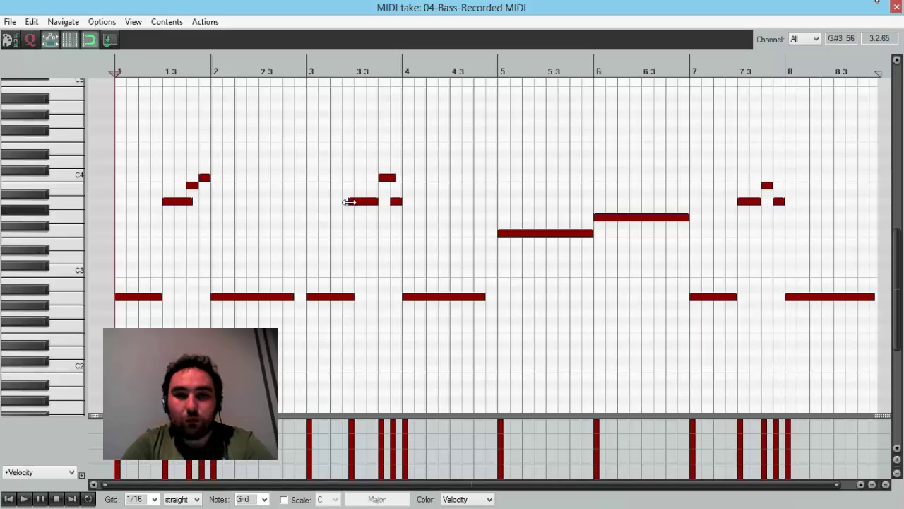
- Shorten the 3.3 note from its start and lengthen the bar-2, bar-8 and bar-4 bass notes
left_click_drag(349, 201, 354, 202)
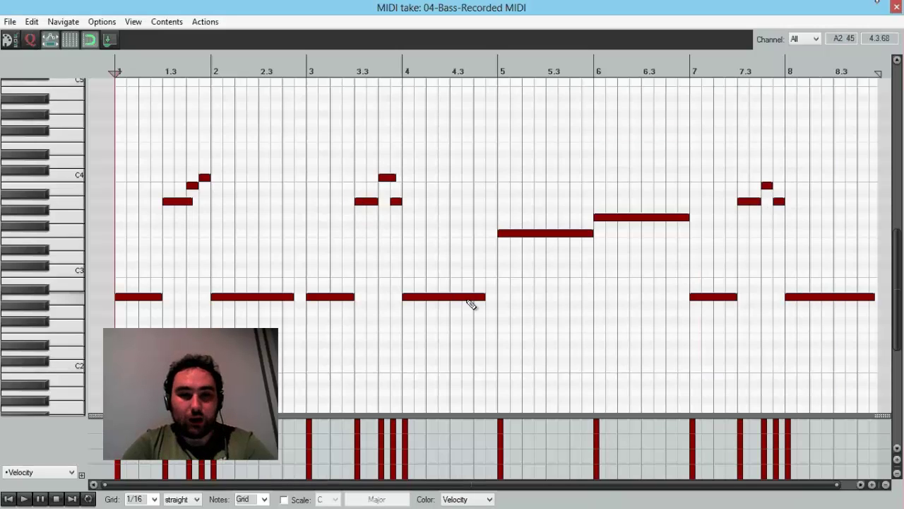
left_click_drag(295, 301, 301, 303)
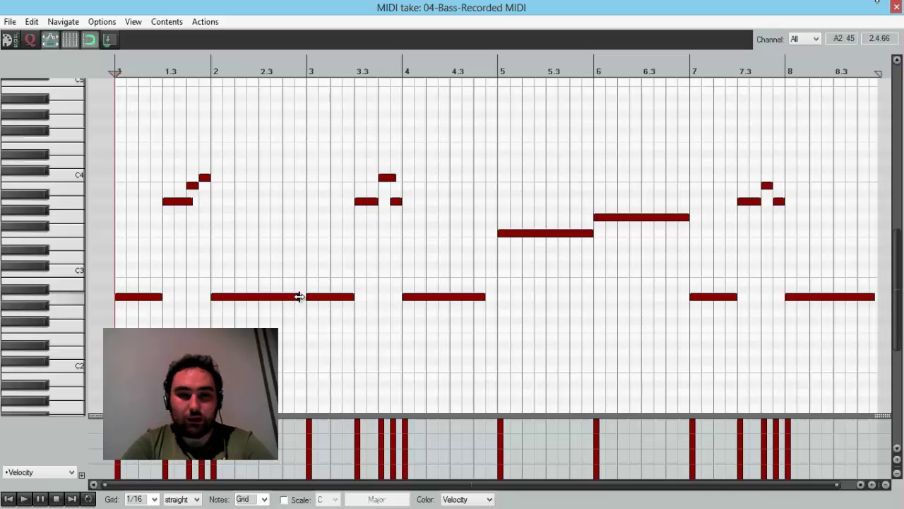
left_click_drag(304, 298, 308, 298)
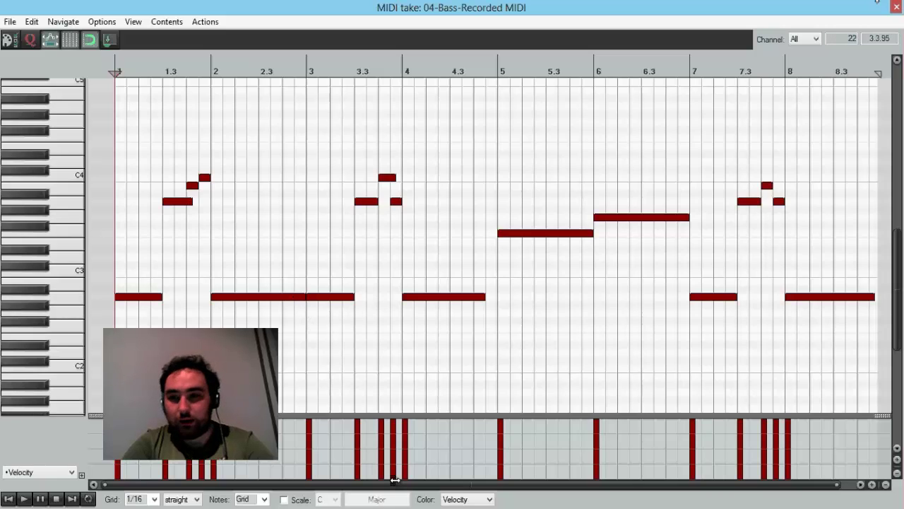
left_click_drag(422, 481, 434, 485)
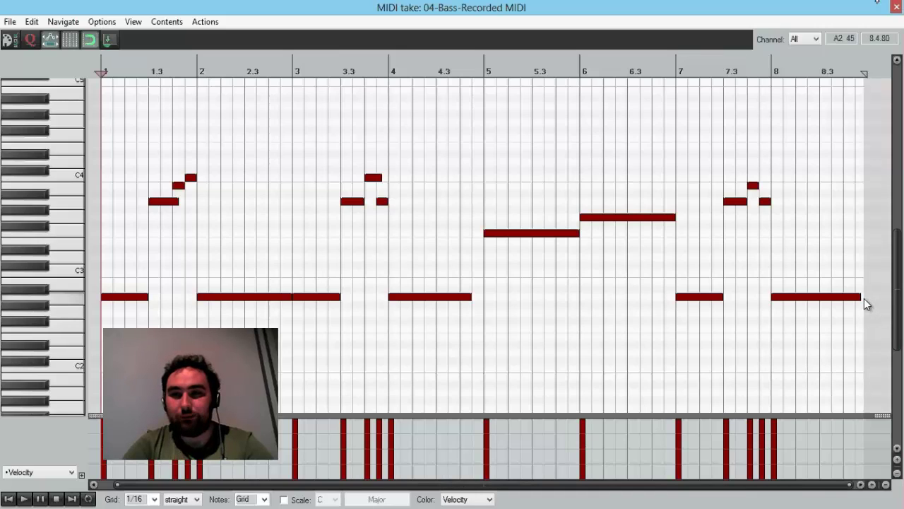
left_click_drag(867, 304, 869, 319)
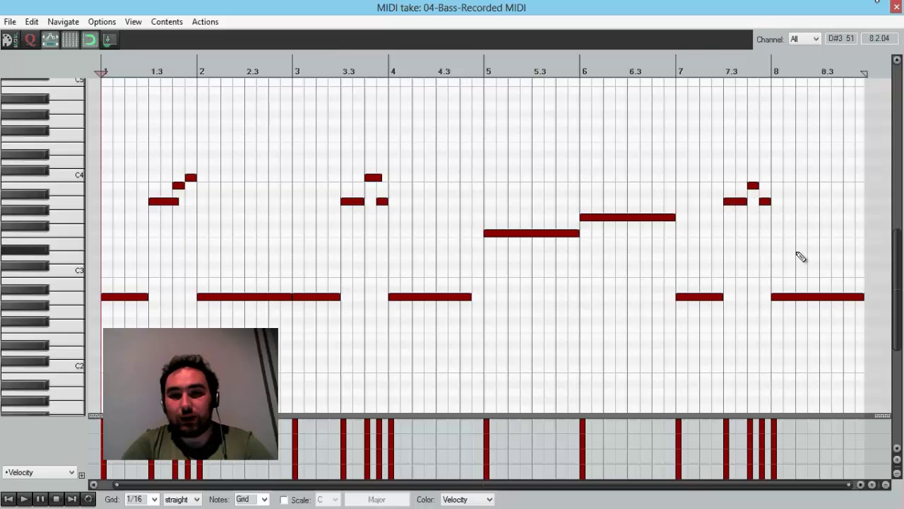
left_click_drag(472, 298, 484, 298)
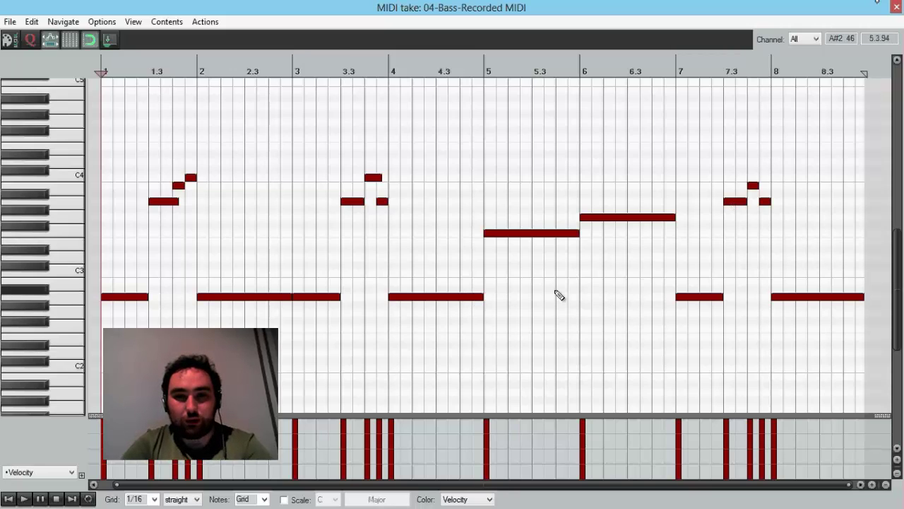
- Step back and forth with Ctrl+Z to compare the bass note timing before and after the edits
key("ctrl+z")
key("ctrl+z")
key("ctrl+z")
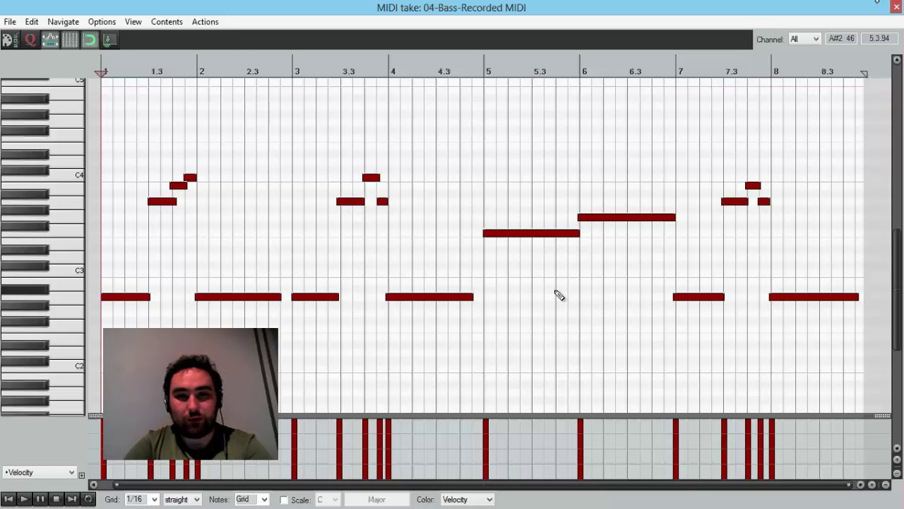
key("ctrl+z")
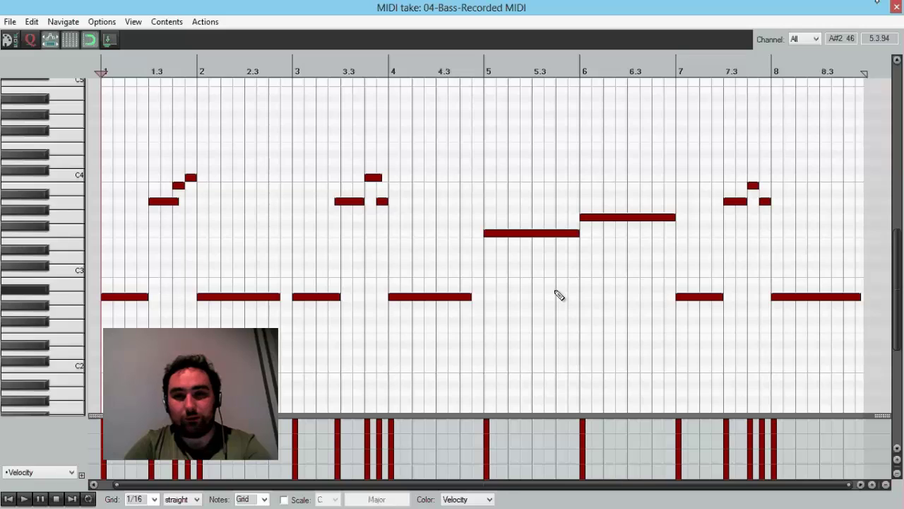
key("ctrl+z")
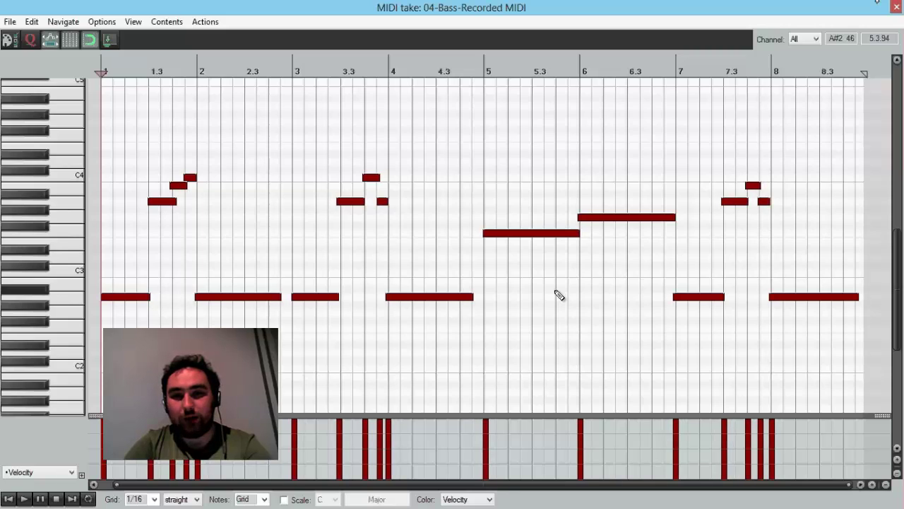
key("ctrl+z")
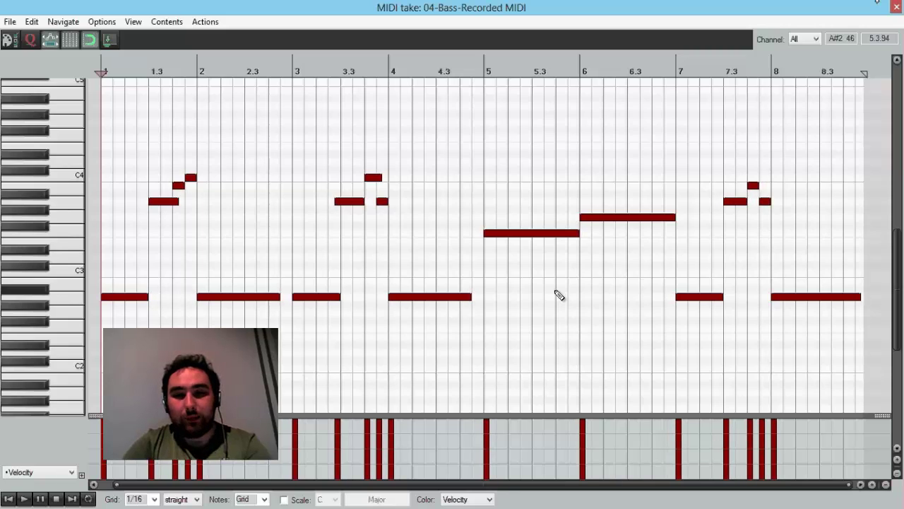
key("ctrl+z")
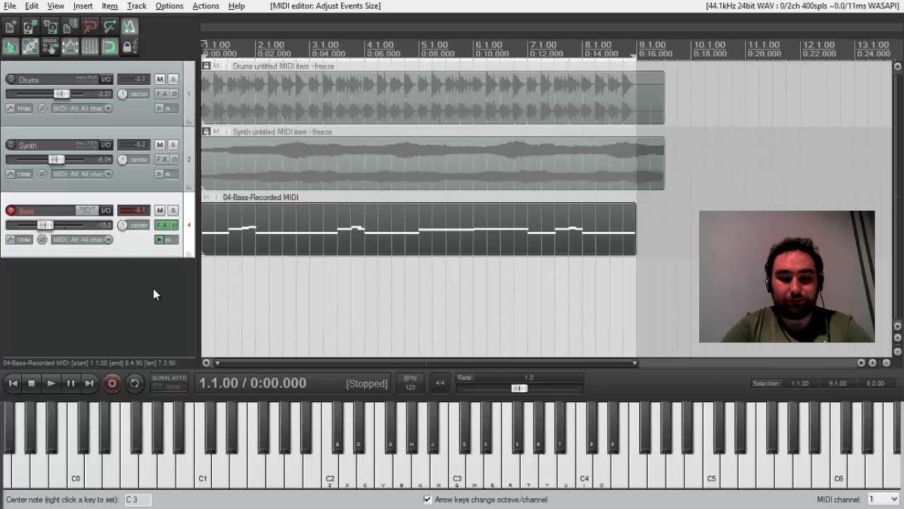
- Play the project with the new bass part, turn the metronome off, then stop at 1.1.00
key("space")
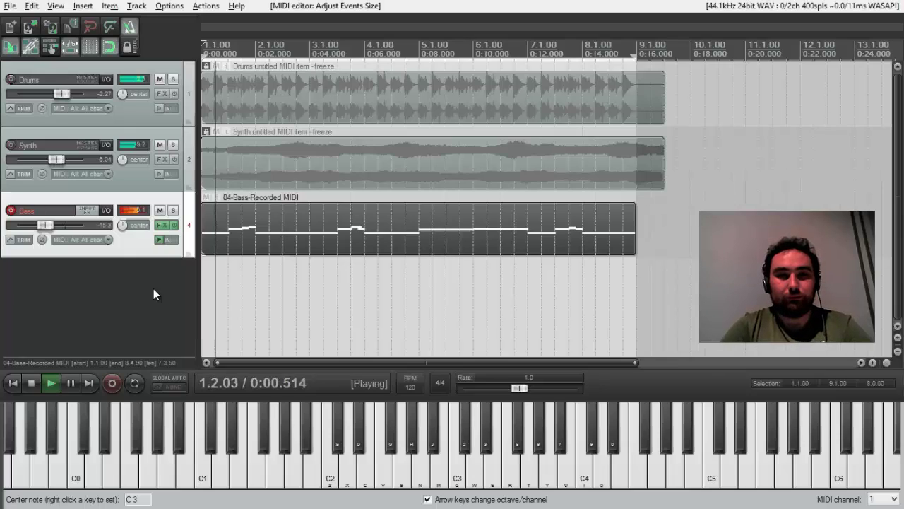
left_click(126, 27)
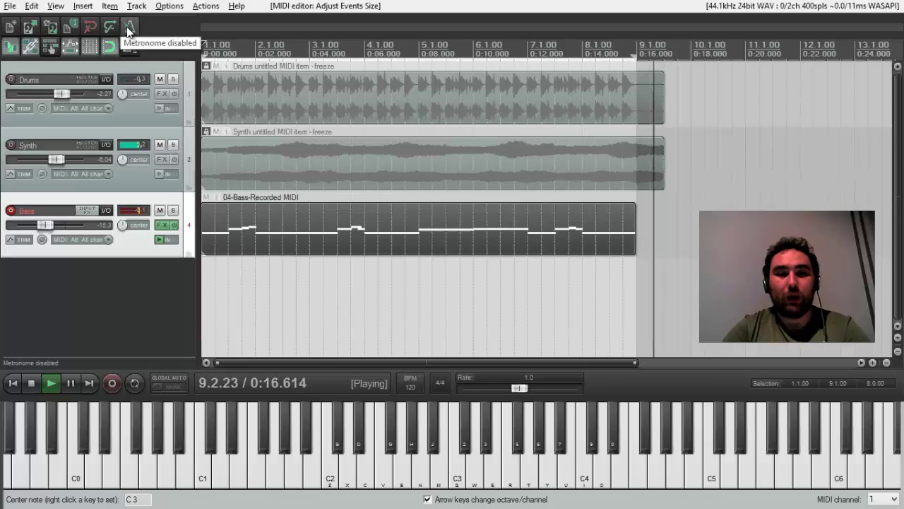
key("space")
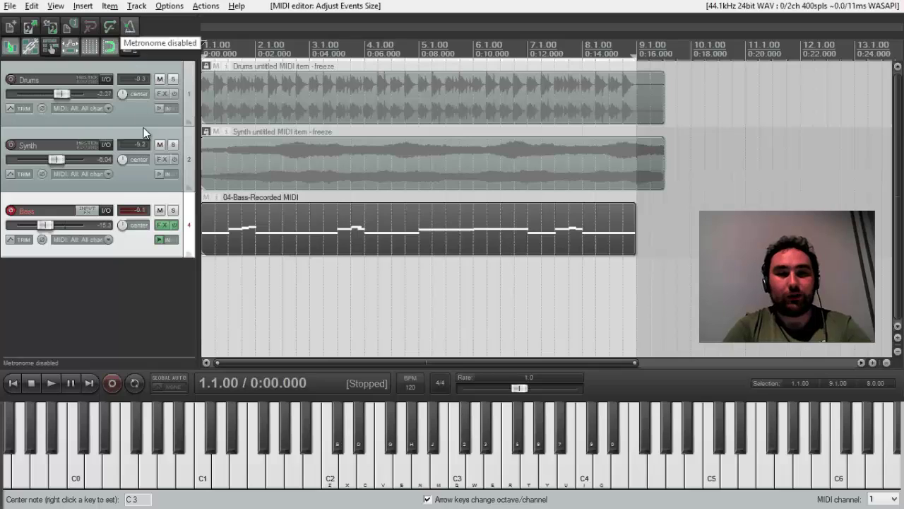
- Open the Bass track's Rapture synth window and close it again
left_click(161, 224)
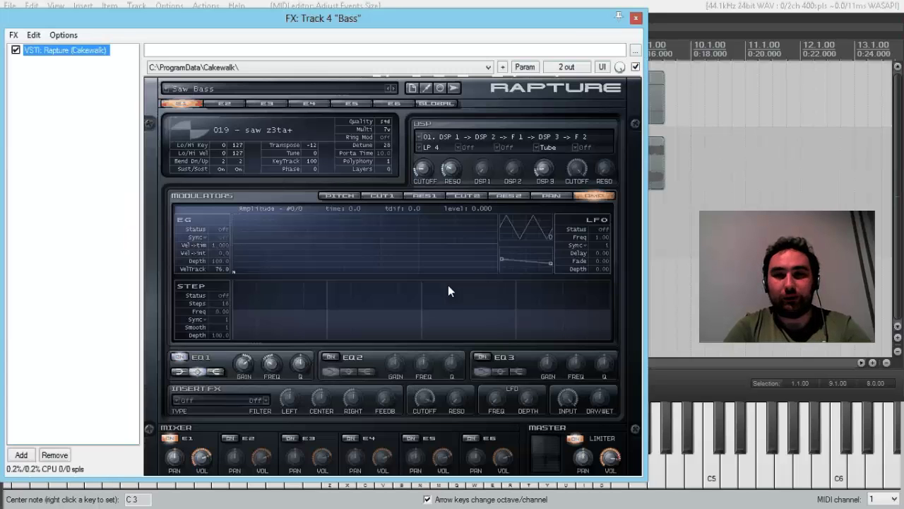
left_click(635, 20)
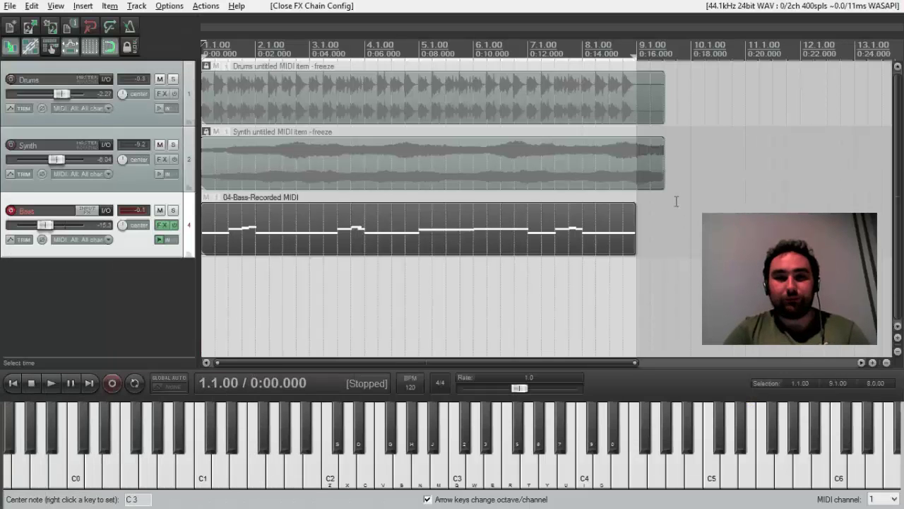
right_click(131, 31)
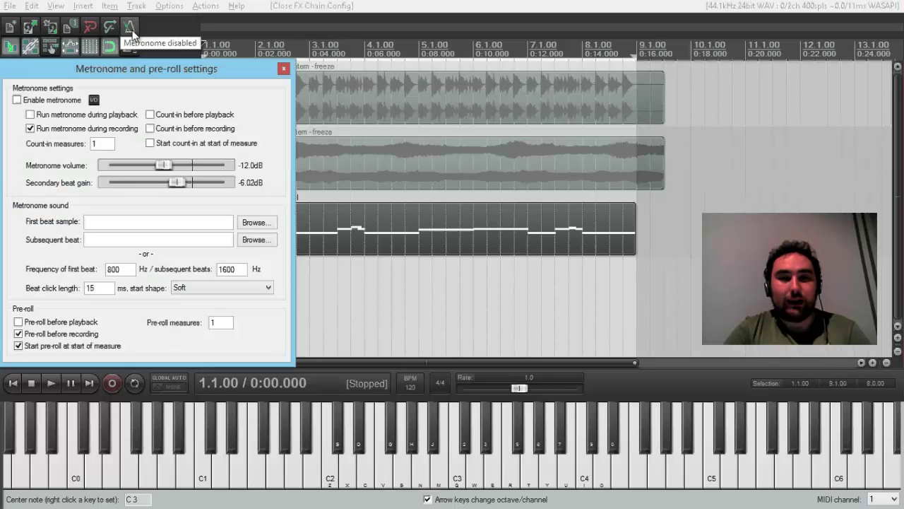
left_click(285, 68)
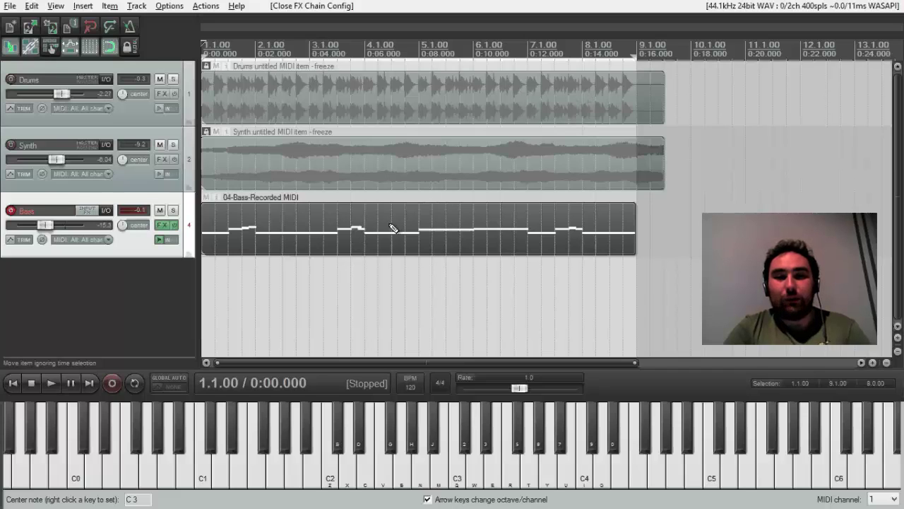
double_click(452, 215)
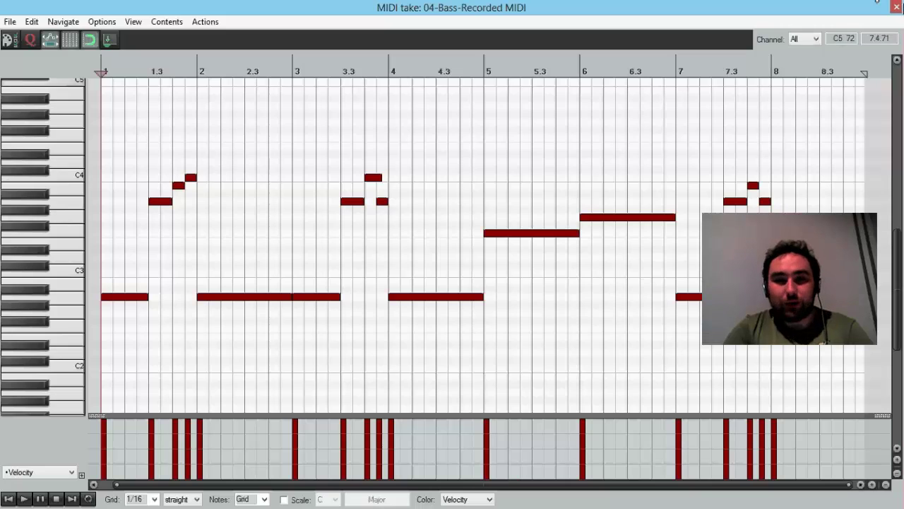
left_click(896, 6)
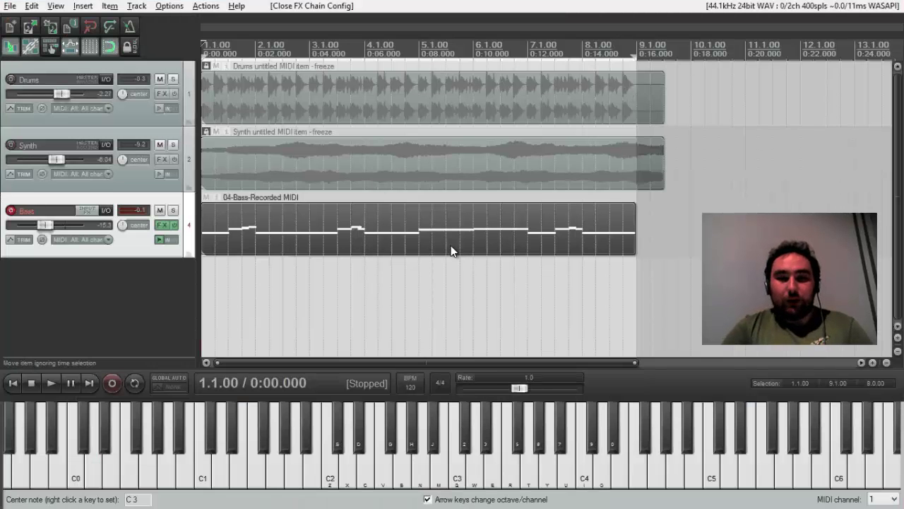